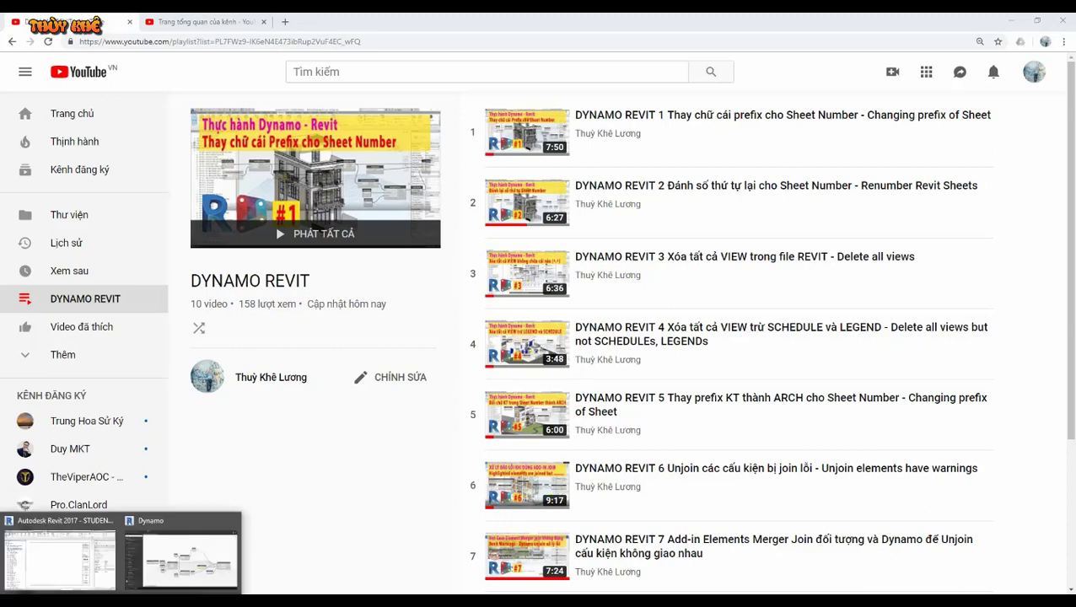
# Close Dynamo's sheet-creation graph without saving and minimize Dynamo to show Revit's sheet KT-003
pyautogui.click(180, 581)
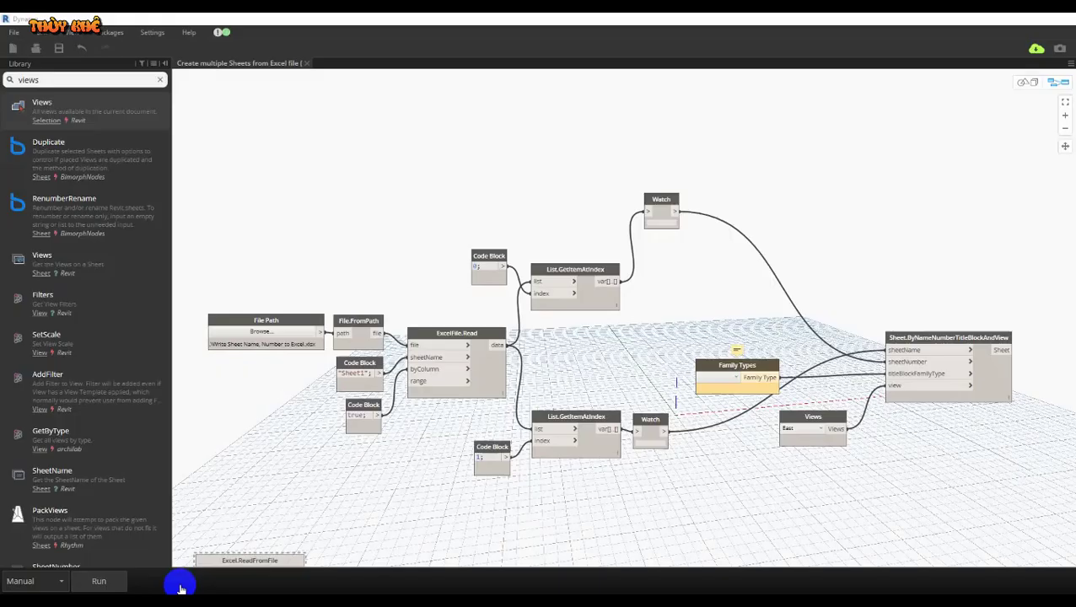
pyautogui.click(305, 63)
pyautogui.click(560, 336)
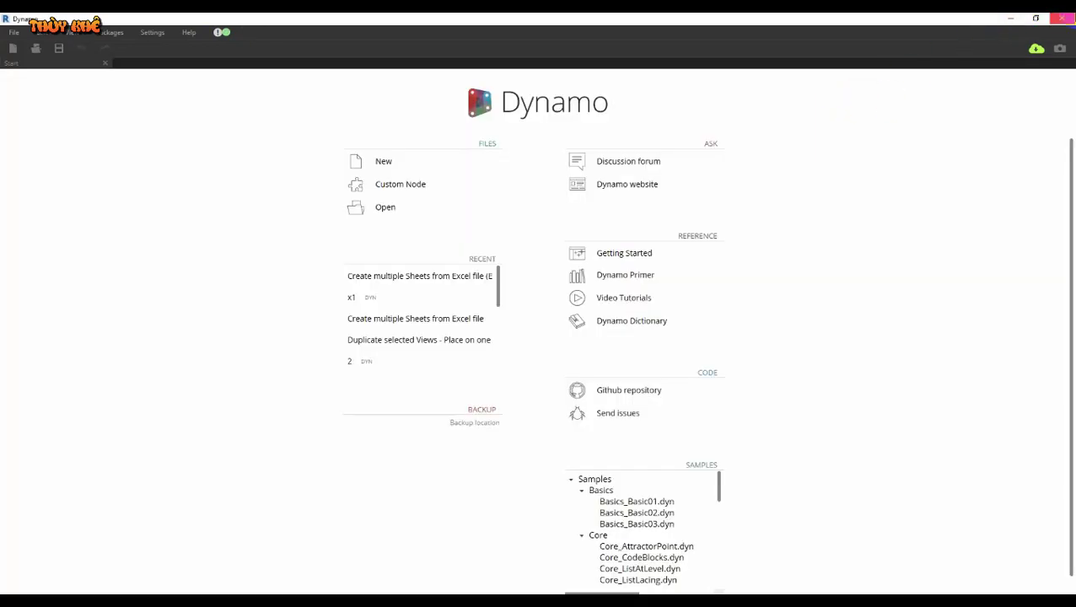
pyautogui.click(1004, 19)
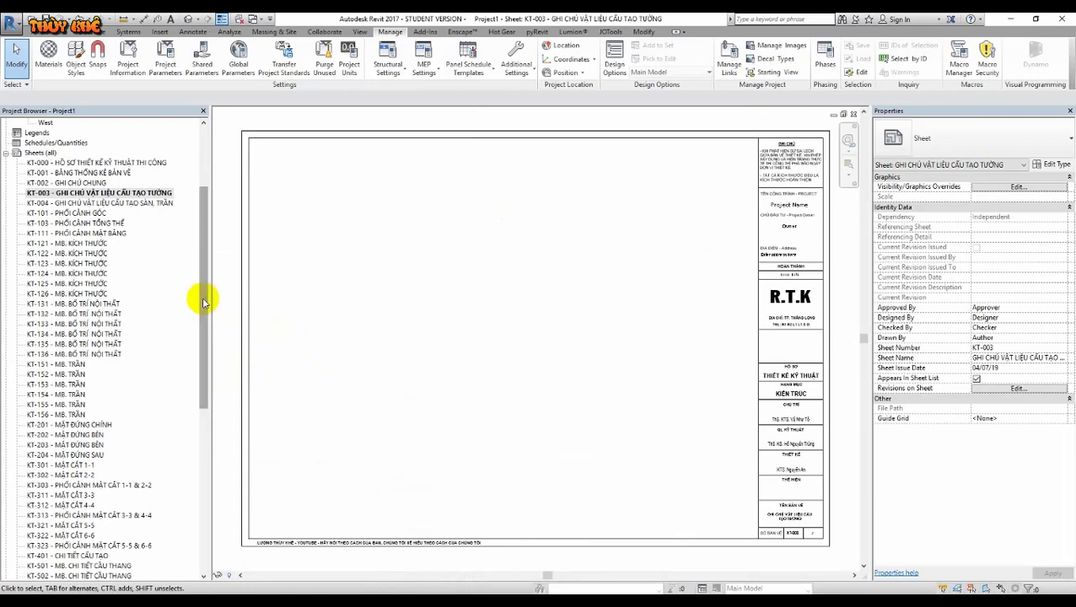
# Collapse Sheets (all) in the Project Browser, return to the floor plan, then minimize Revit and the browser
pyautogui.moveTo(202, 297); pyautogui.dragTo(204, 215)
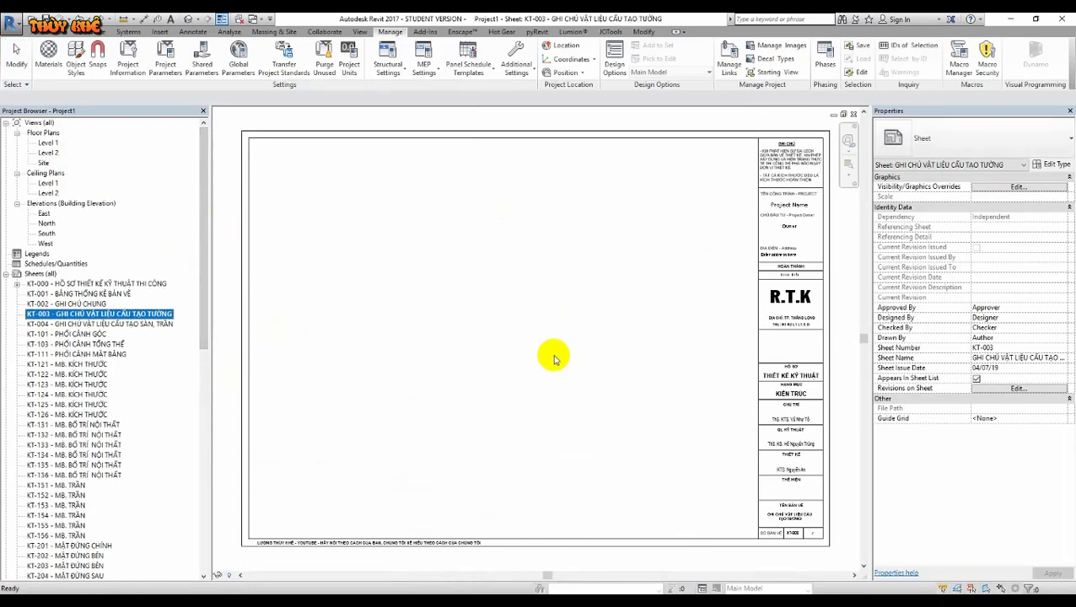
pyautogui.click(41, 274)
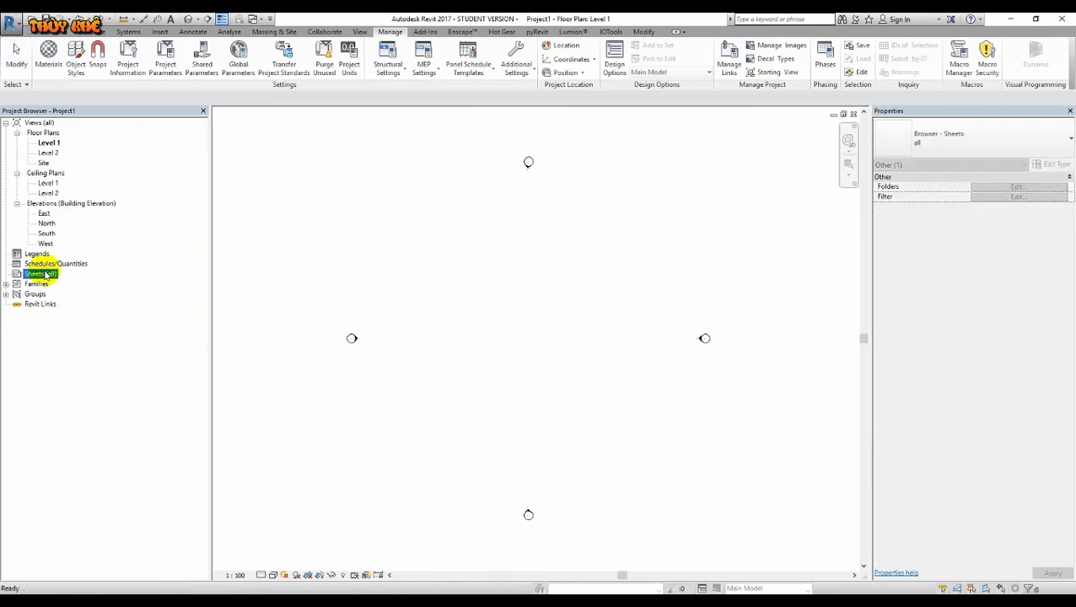
pyautogui.rightClick(46, 276)
pyautogui.click(523, 265)
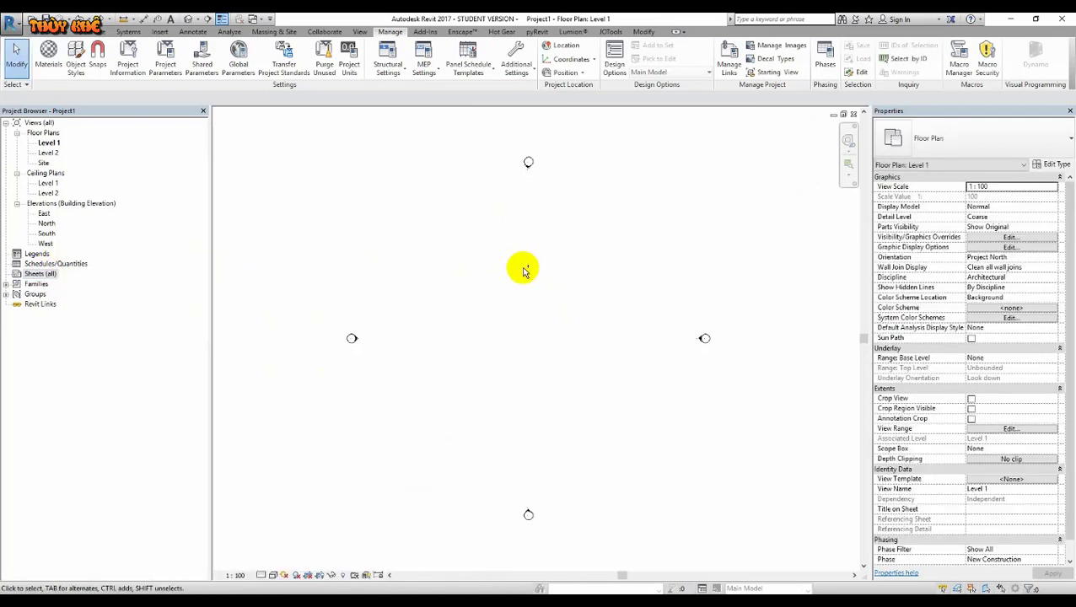
pyautogui.click(34, 274)
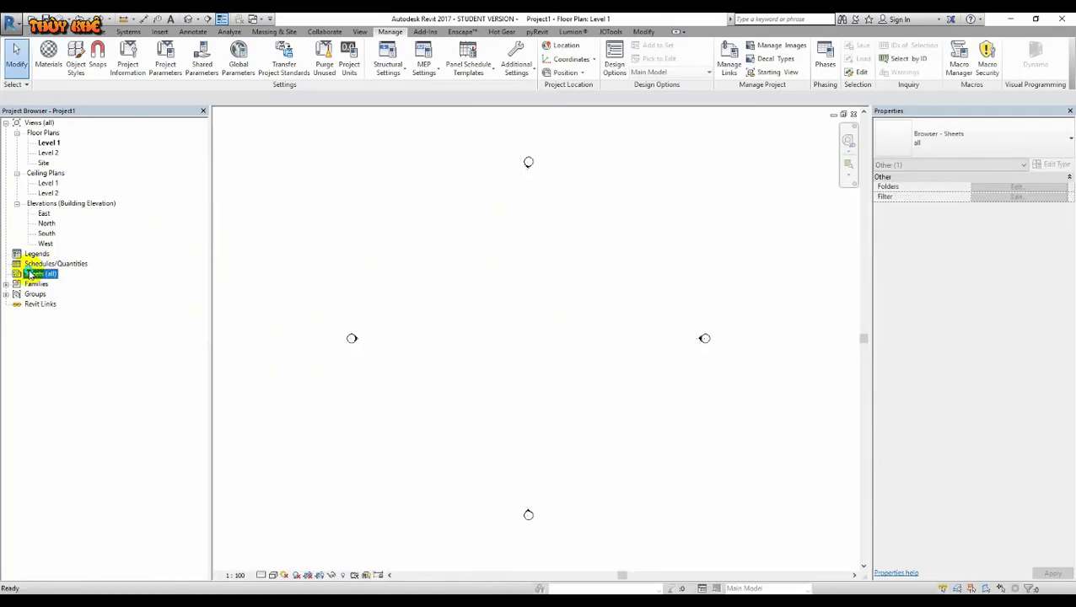
pyautogui.click(353, 243)
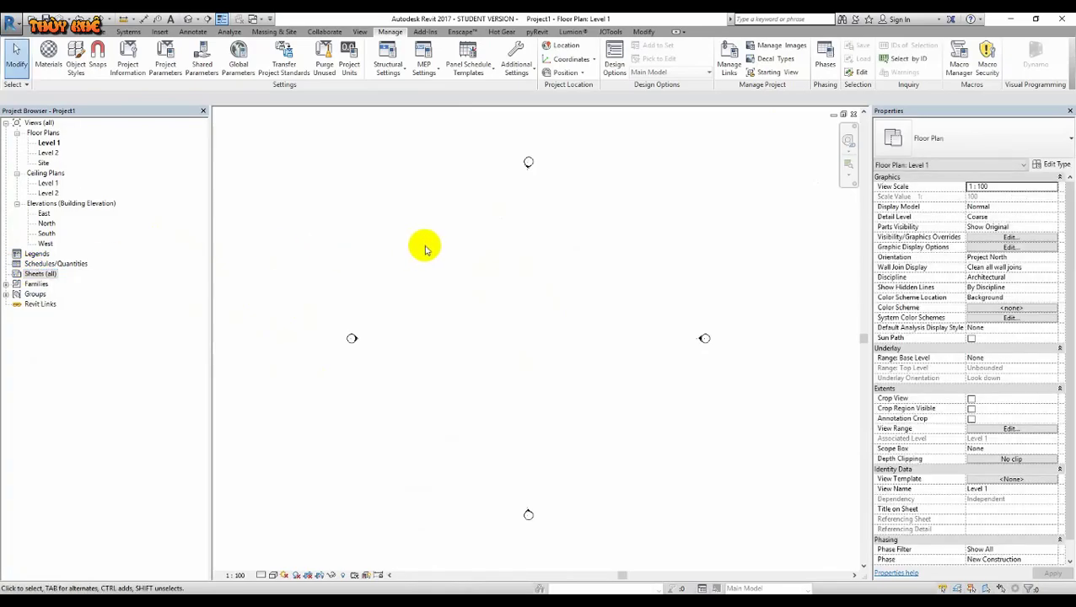
pyautogui.click(1014, 21)
pyautogui.click(1003, 20)
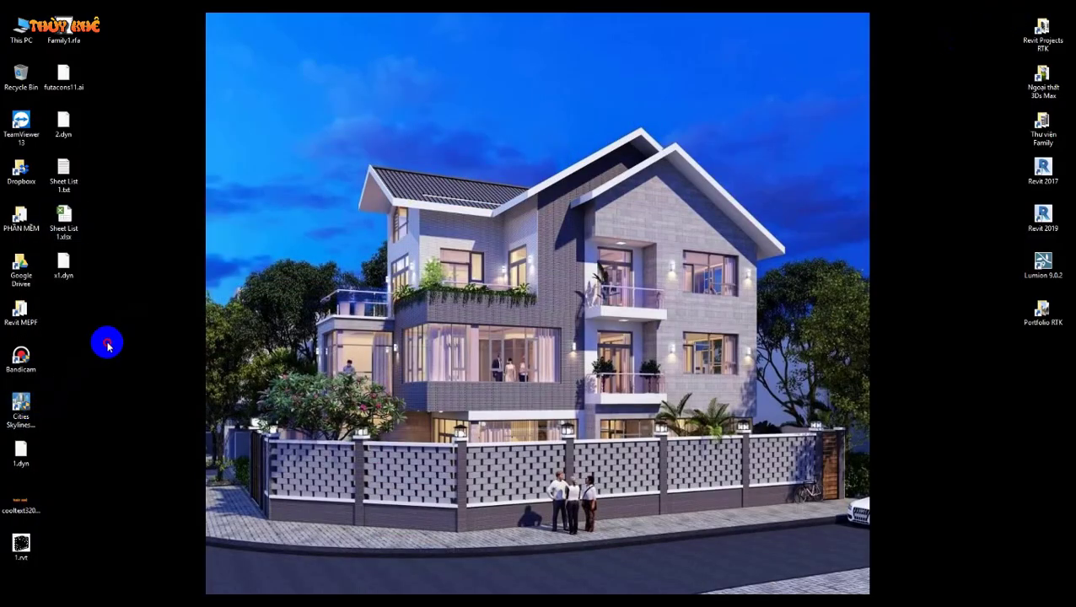
# Open Sheet List 1.xlsx, check sheet number KT-000 in A1 and its name in B1, then close it
pyautogui.click(64, 264)
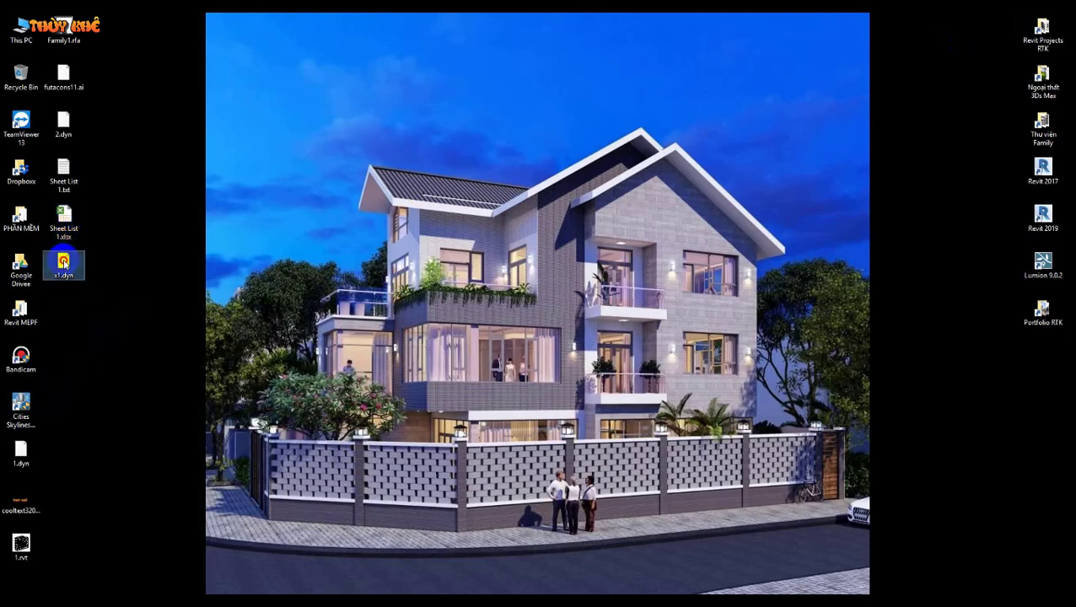
pyautogui.click(65, 224)
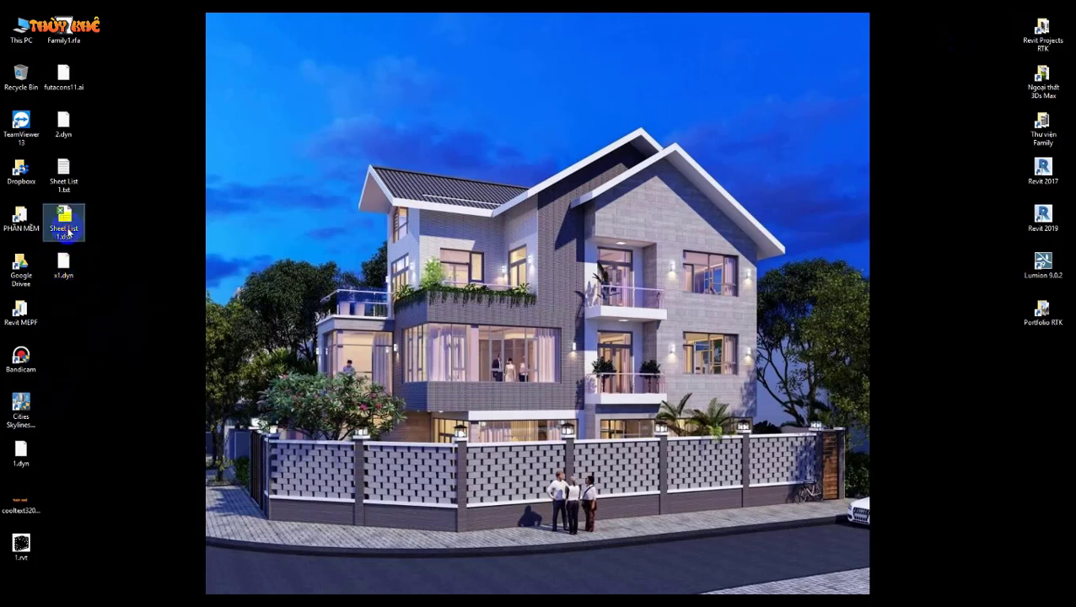
pyautogui.doubleClick(67, 231)
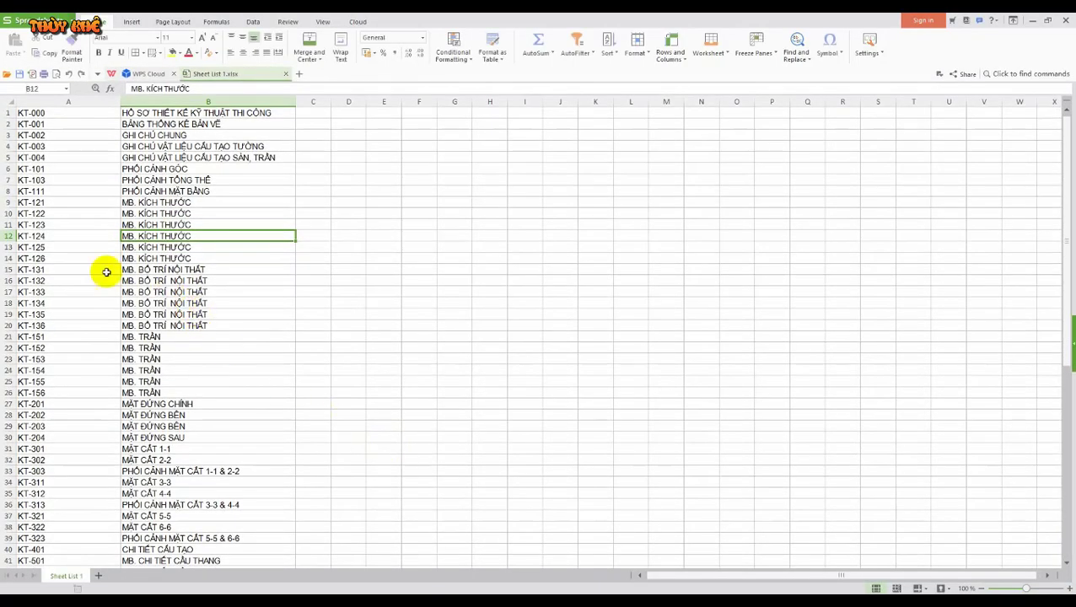
pyautogui.click(60, 113)
pyautogui.click(217, 112)
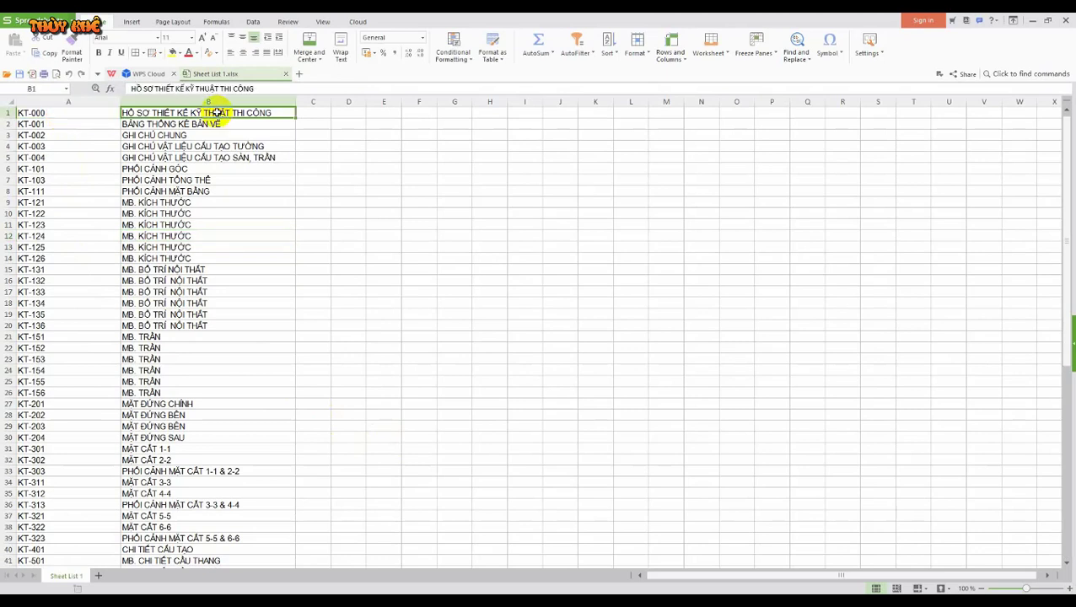
pyautogui.click(53, 112)
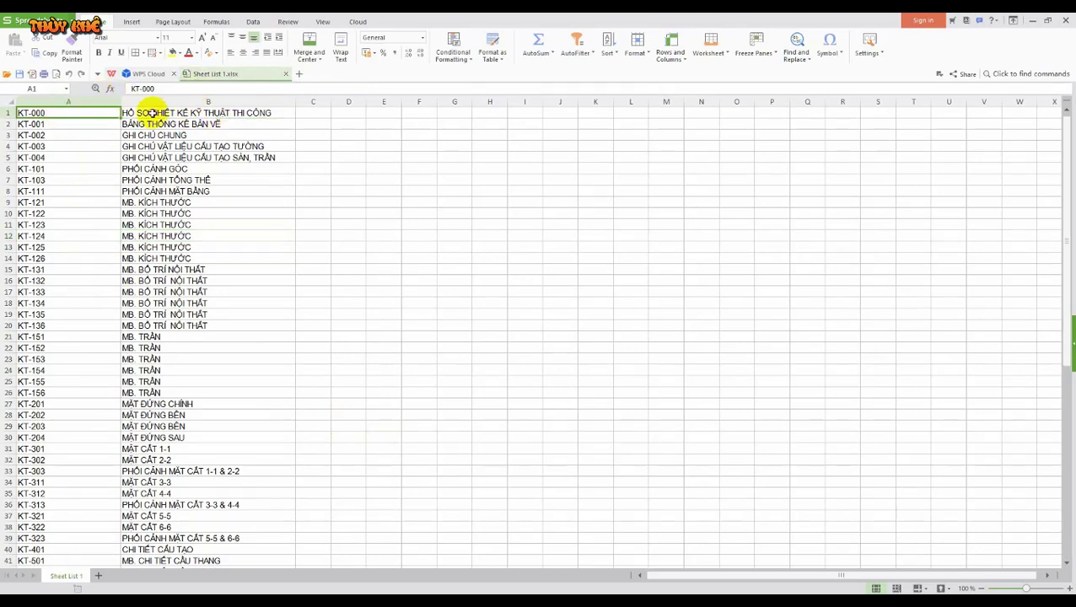
pyautogui.click(1065, 21)
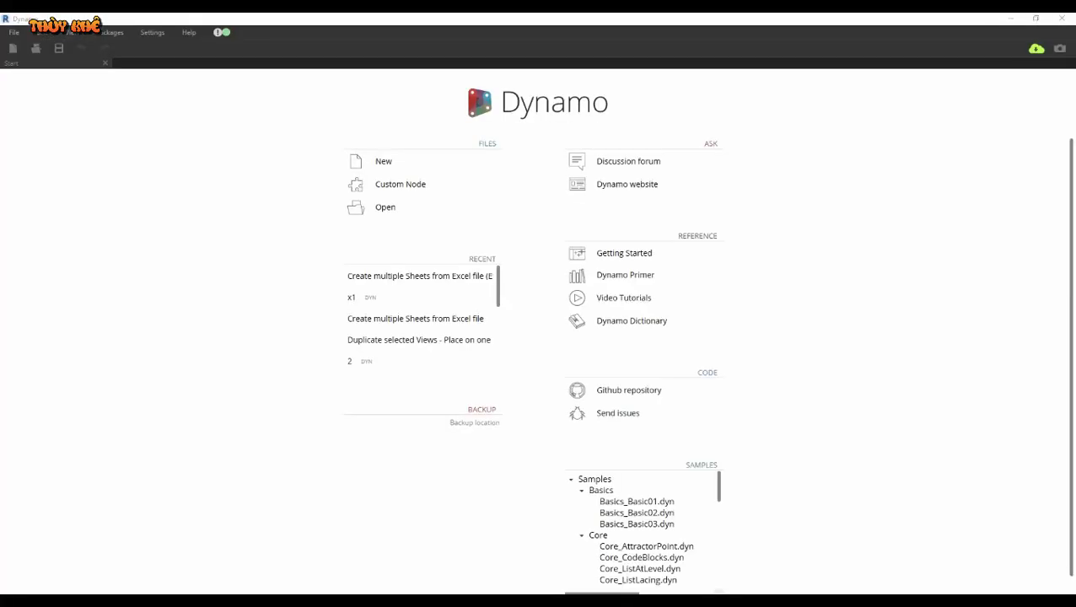
# Start a new Dynamo graph with its run mode set to Manual
pyautogui.click(393, 165)
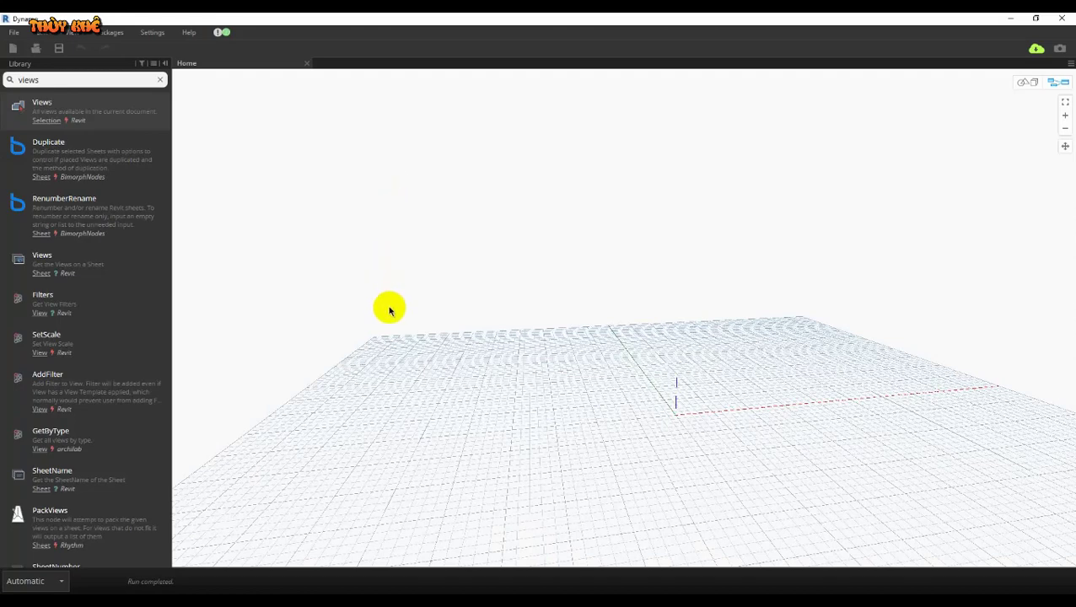
pyautogui.click(62, 582)
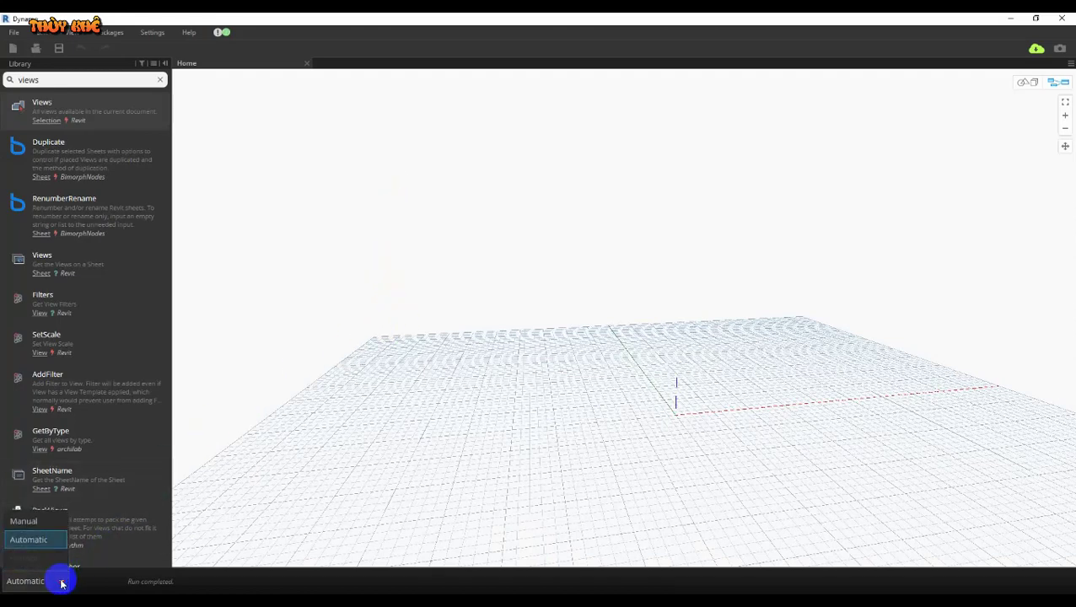
pyautogui.click(48, 525)
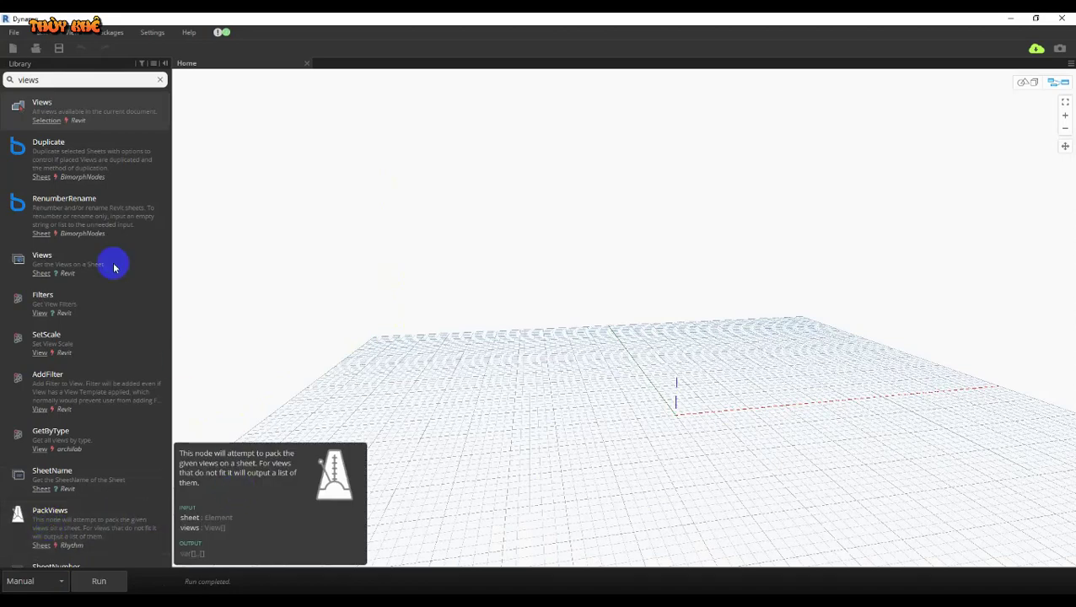
# Search 'file path', place File Path and File.FromPath nodes, and wire the path into File.FromPath
pyautogui.doubleClick(28, 80)
pyautogui.write('fi')
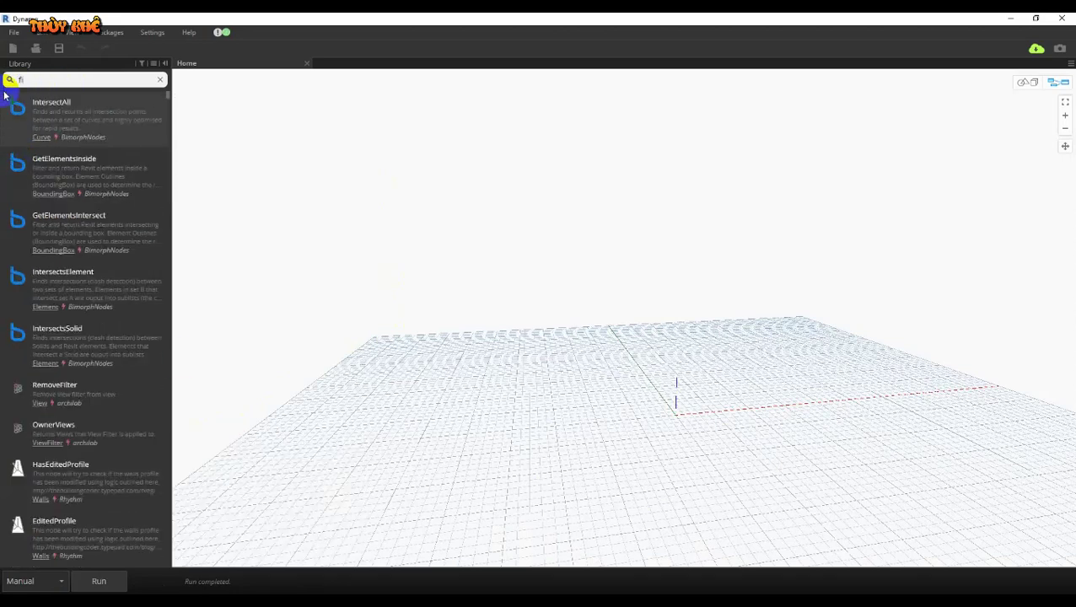
pyautogui.write('le pa')
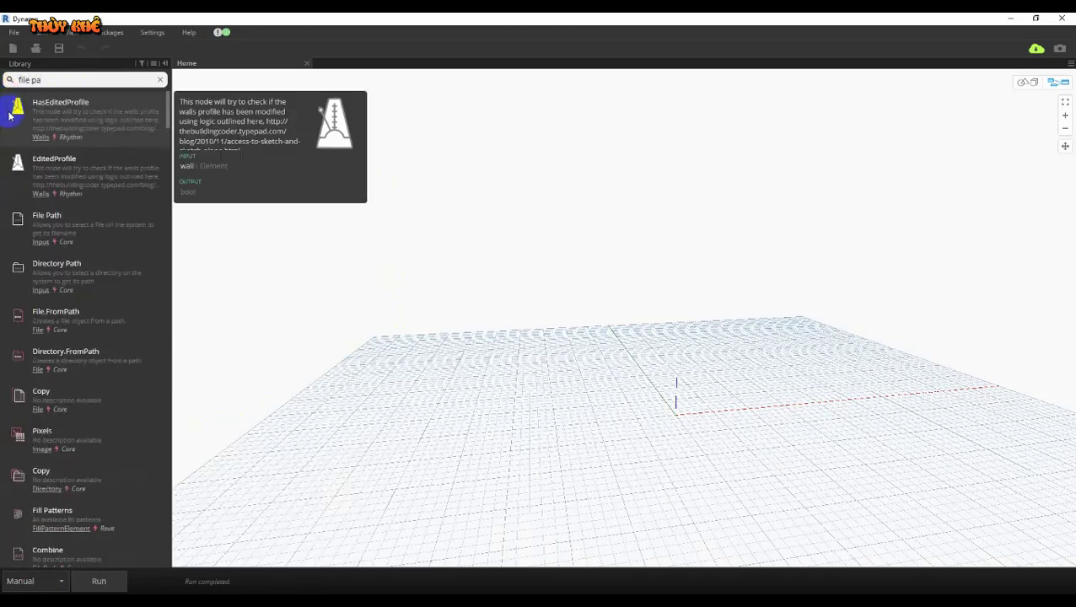
pyautogui.write('th')
pyautogui.moveTo(74, 113); pyautogui.dragTo(413, 279)
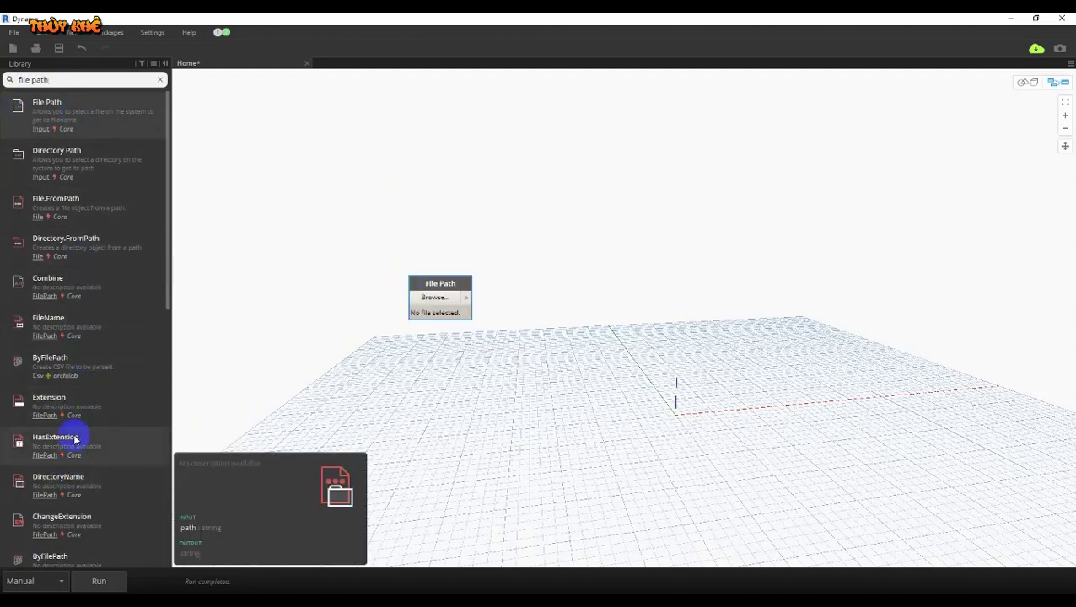
pyautogui.moveTo(89, 208); pyautogui.dragTo(549, 278)
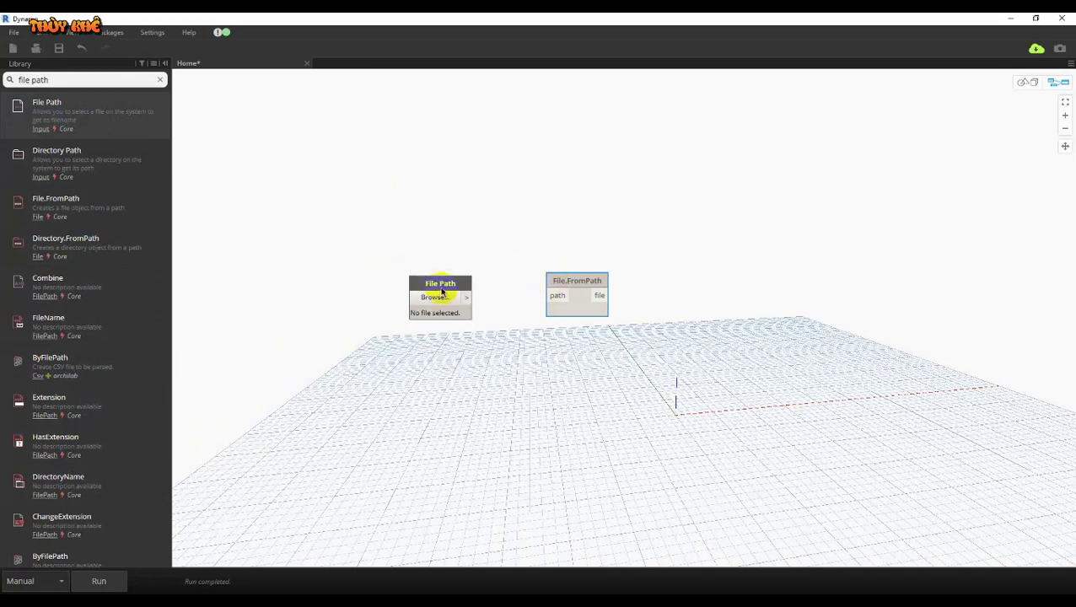
pyautogui.moveTo(468, 300); pyautogui.dragTo(557, 295)
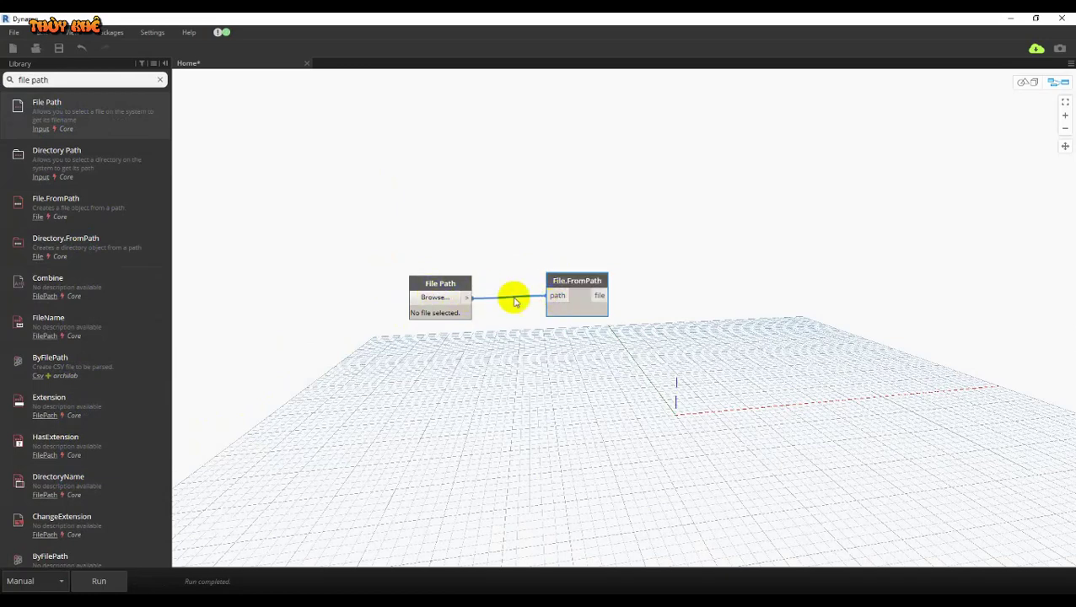
# Point the File Path node to Desktop\Sheet List 1.xlsx and zoom in on the nodes
pyautogui.click(435, 298)
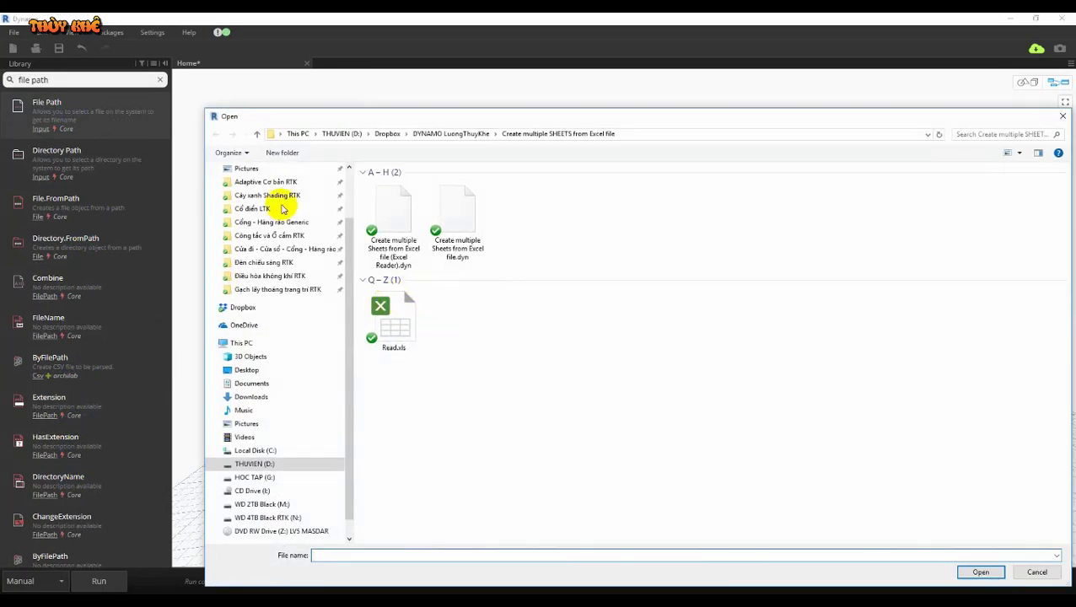
pyautogui.click(247, 370)
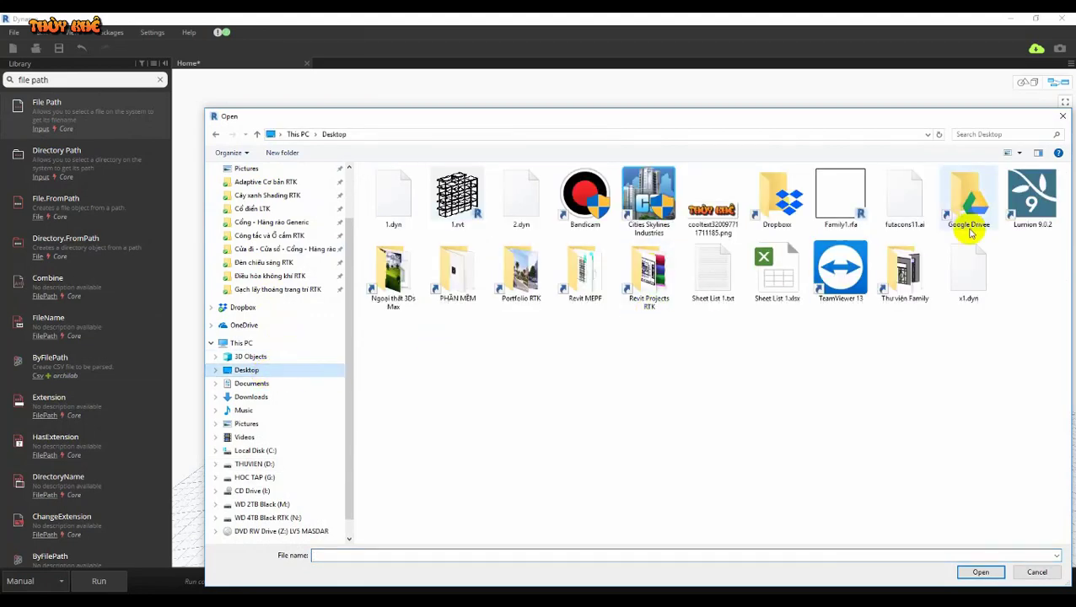
pyautogui.doubleClick(790, 266)
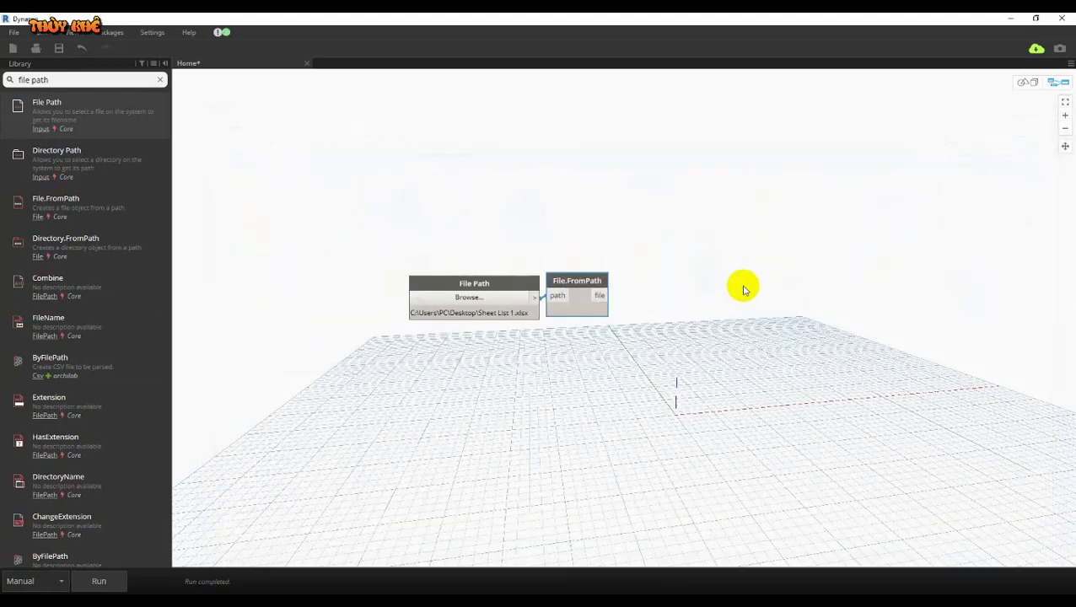
pyautogui.click(499, 278)
pyautogui.click(965, 283)
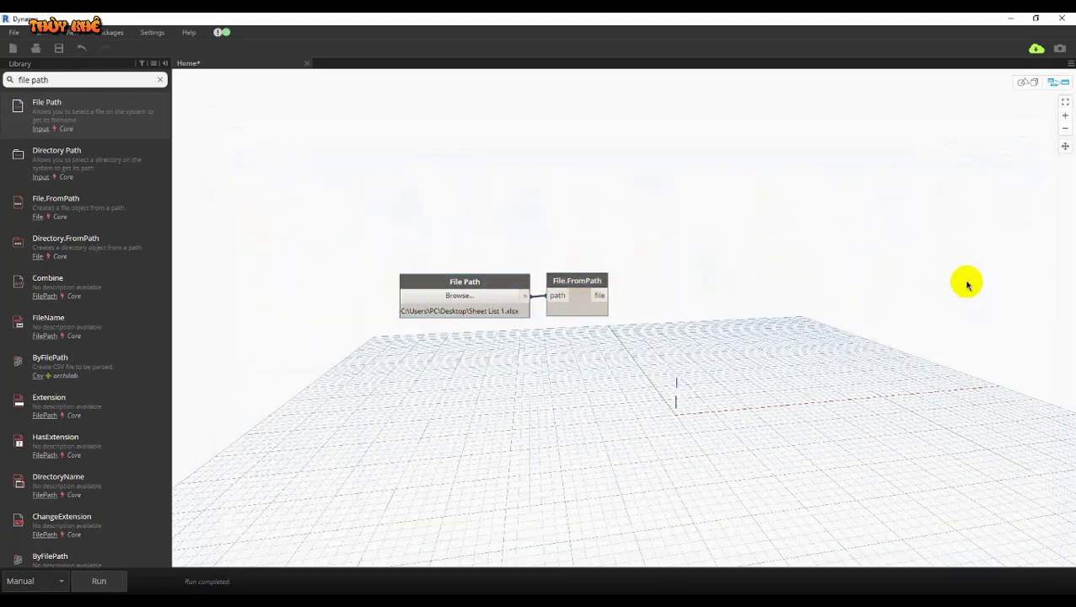
pyautogui.scroll(1, 957, 287)
pyautogui.scroll(3, 956, 287)
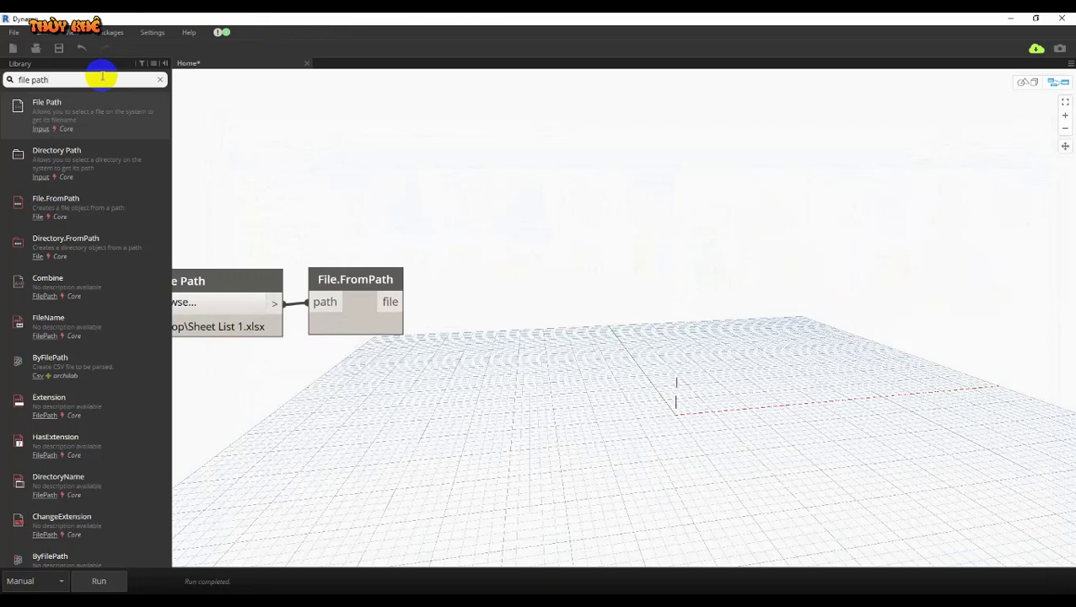
# Search the Library for 'excel file read' and place an ExcelFile.Read node
pyautogui.write('excel fil')
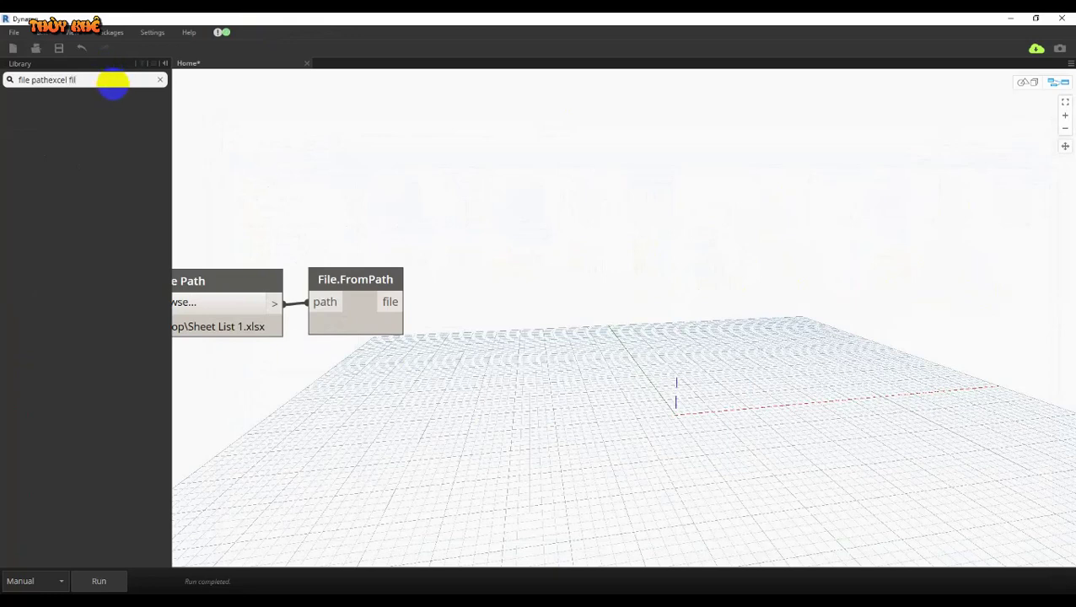
pyautogui.write('e')
pyautogui.moveTo(48, 79); pyautogui.dragTo(17, 79)
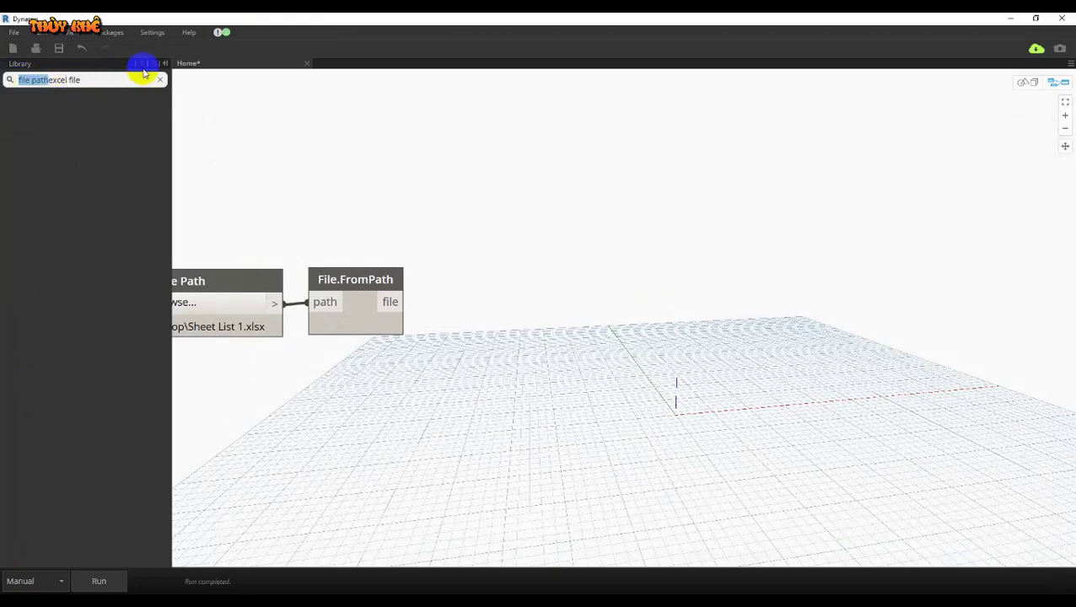
pyautogui.press('BackSpace')
pyautogui.write('rea')
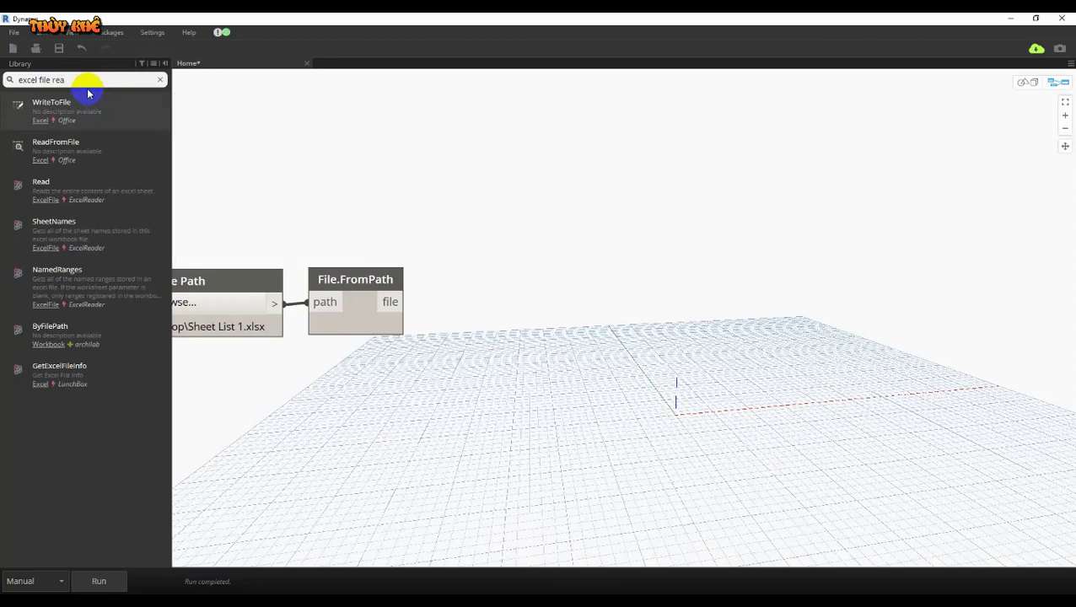
pyautogui.write('d')
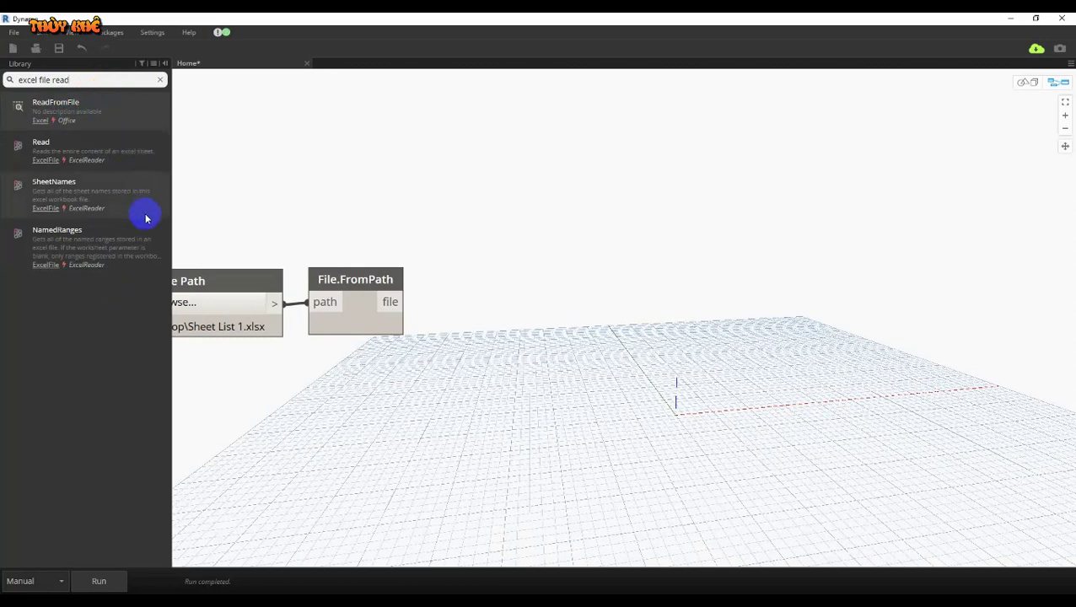
pyautogui.moveTo(84, 150)
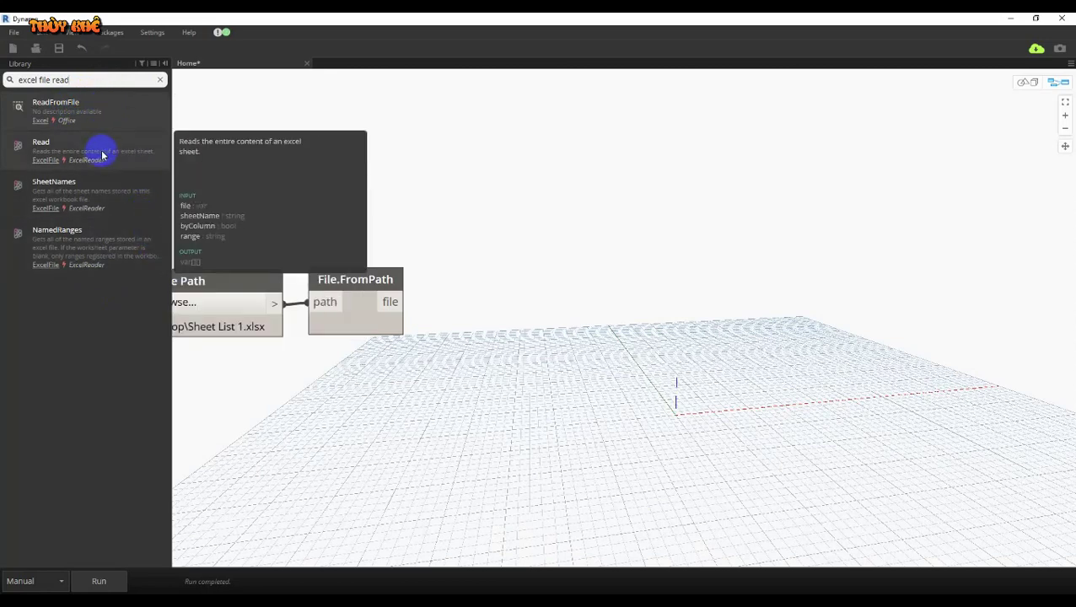
pyautogui.click(111, 154)
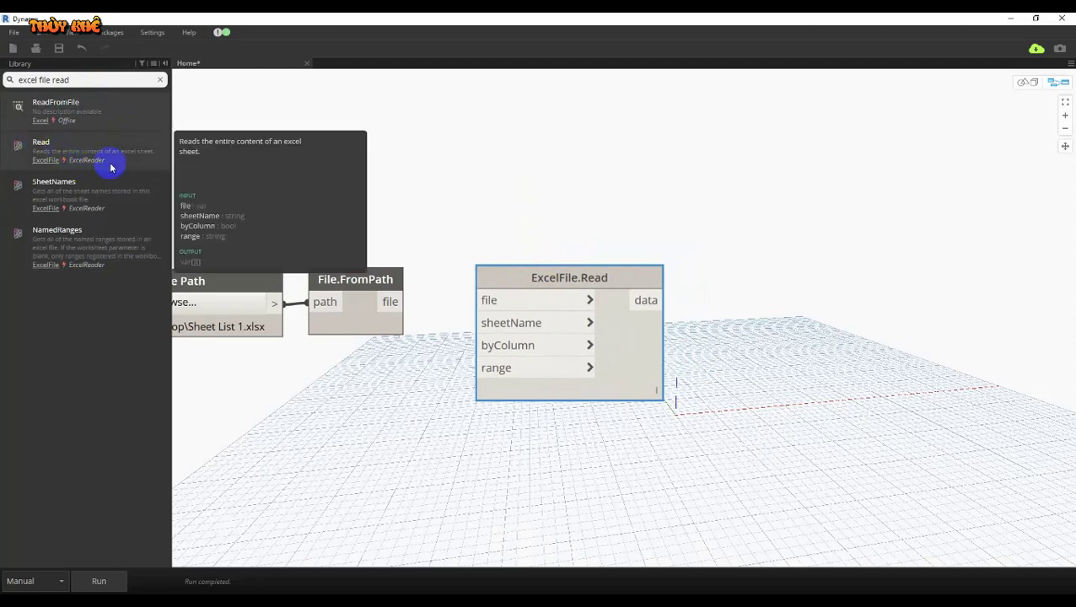
pyautogui.click(112, 33)
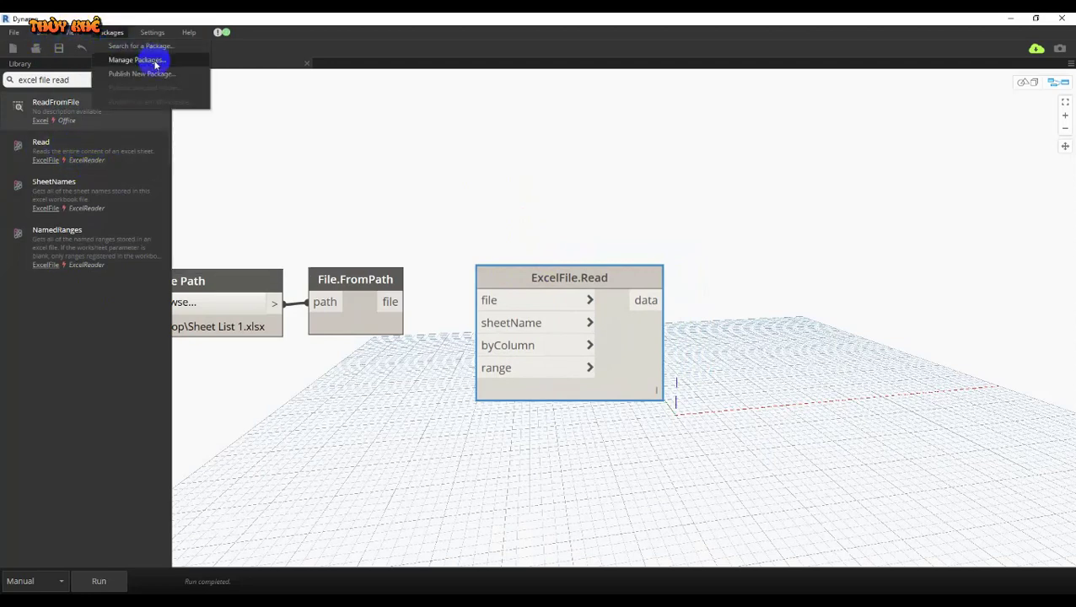
pyautogui.click(154, 61)
pyautogui.scroll(-3, 466, 228)
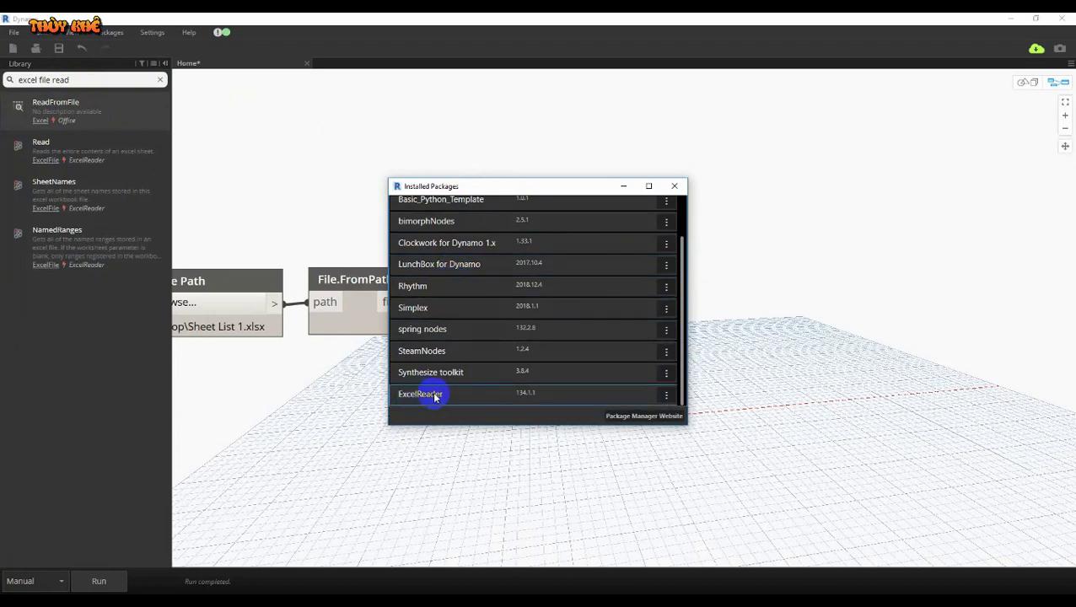
pyautogui.click(675, 185)
pyautogui.click(108, 32)
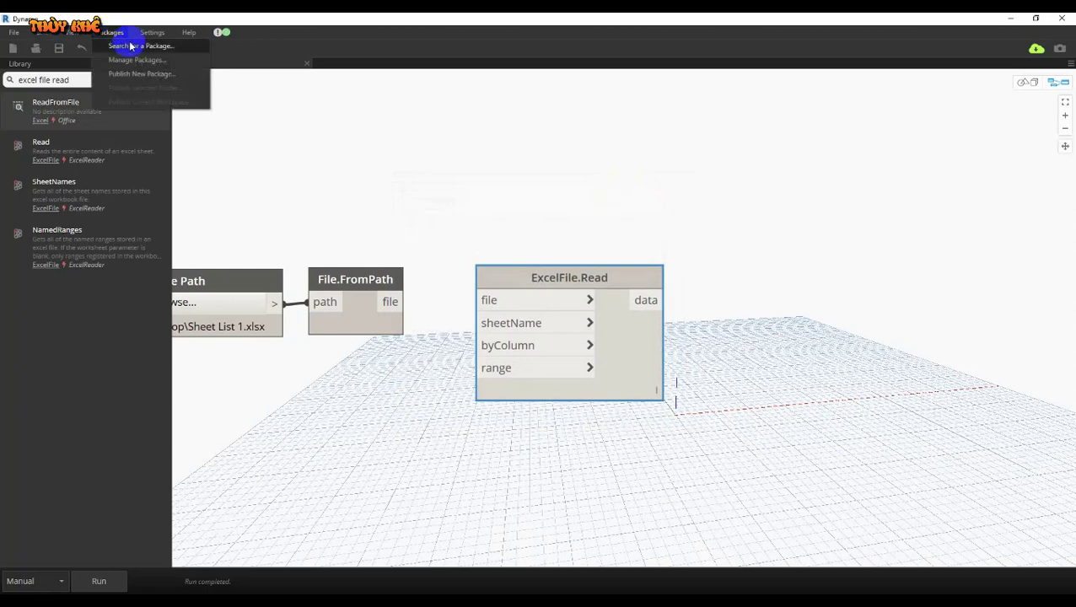
pyautogui.click(133, 42)
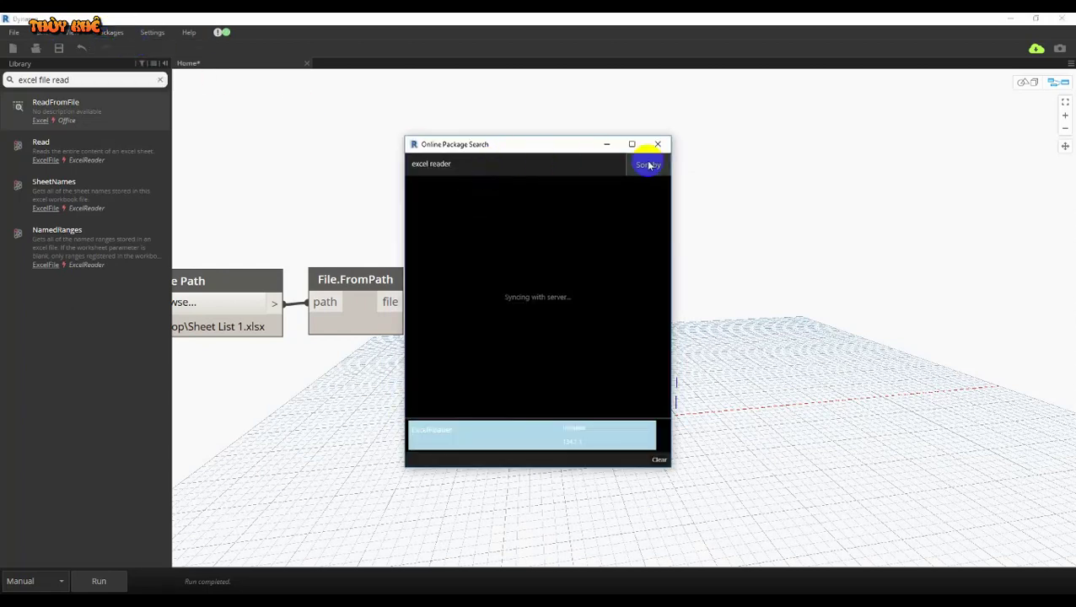
pyautogui.click(659, 144)
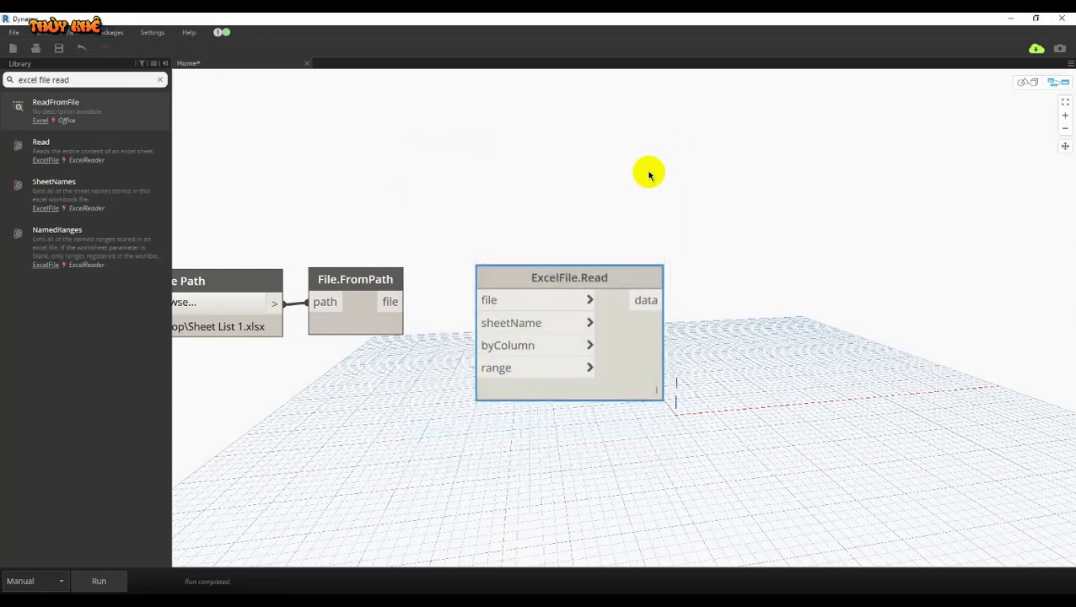
# Wire File.FromPath's file into ExcelFile.Read and feed a "Sheet List 1" Code Block into sheetName
pyautogui.click(390, 302)
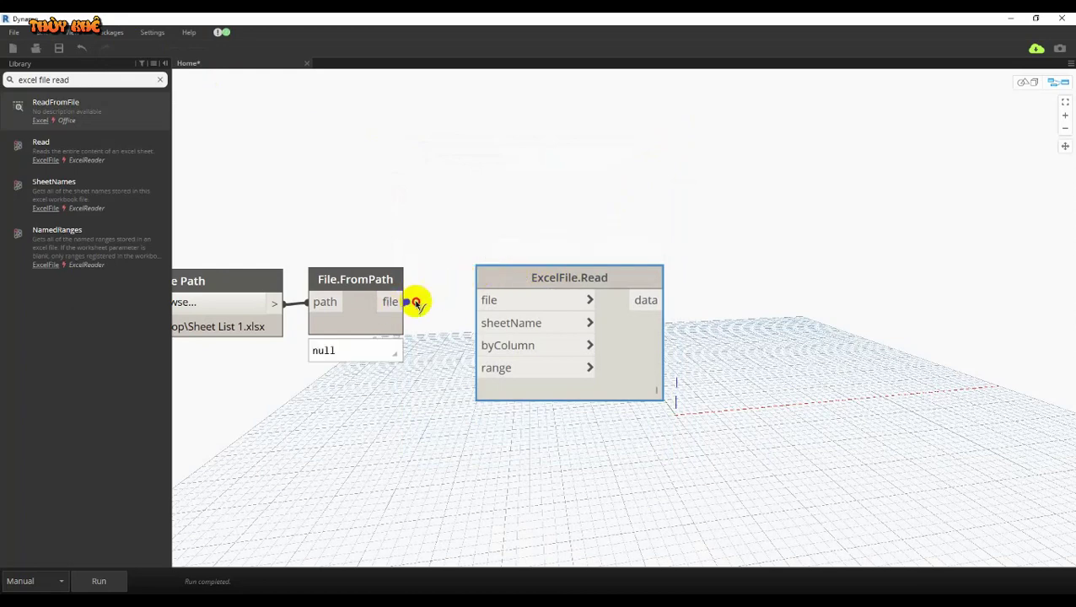
pyautogui.click(486, 298)
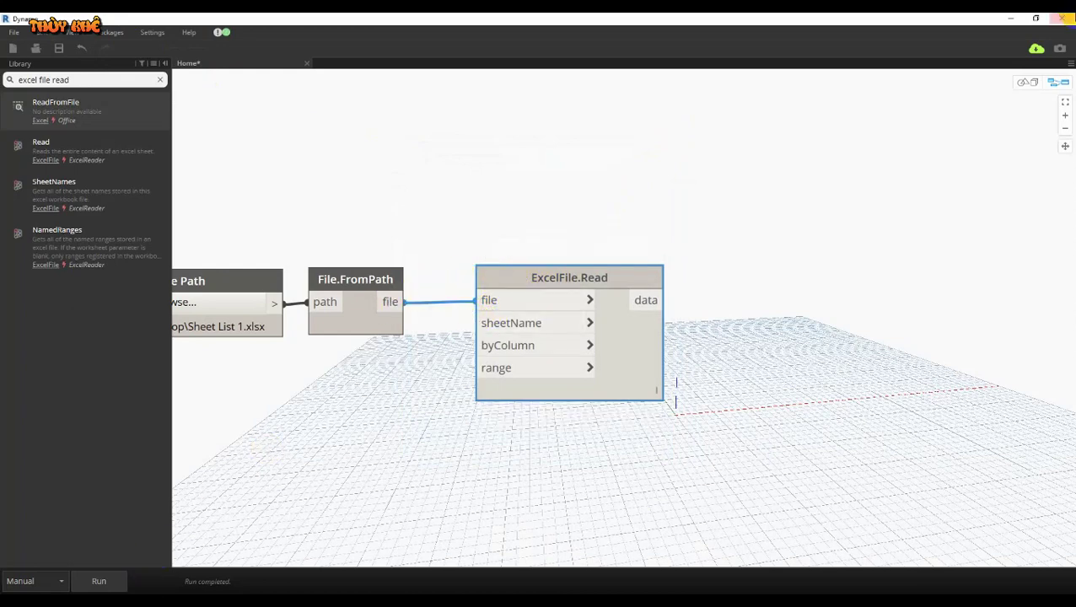
pyautogui.doubleClick(321, 389)
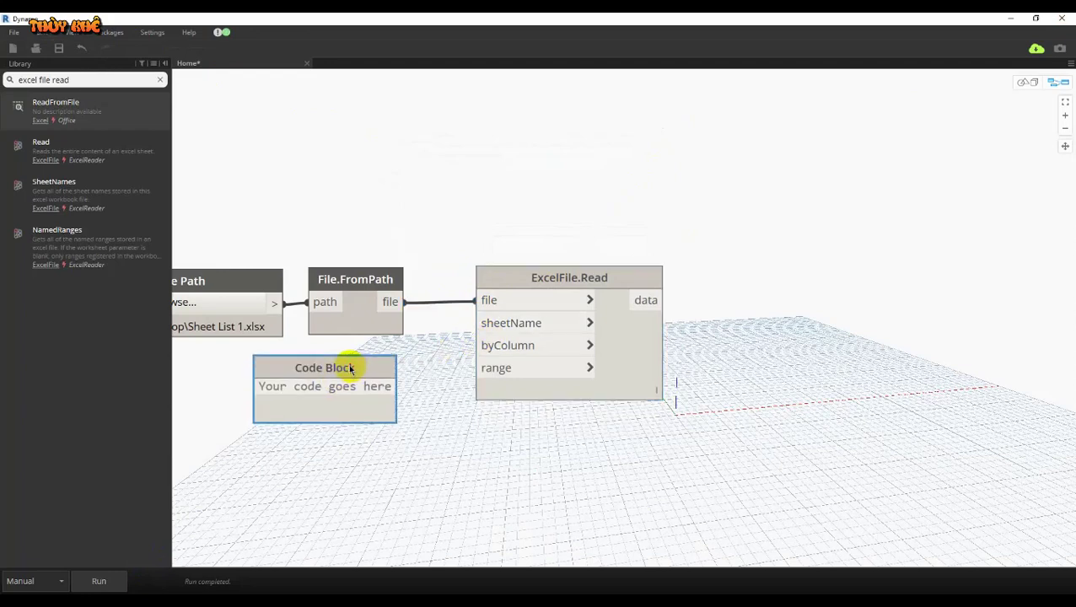
pyautogui.moveTo(325, 368)
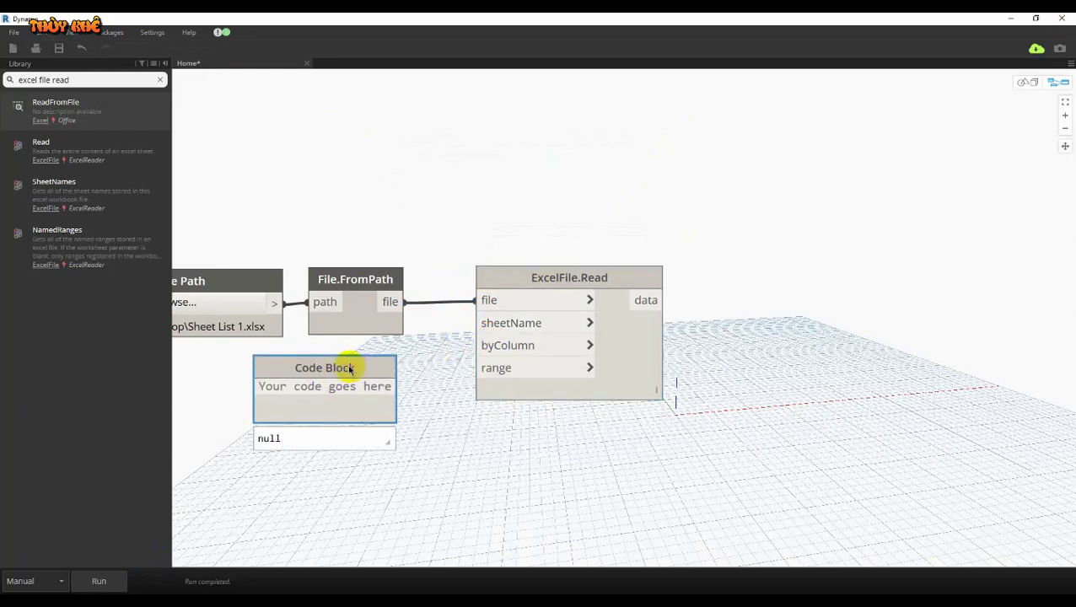
pyautogui.click(346, 385)
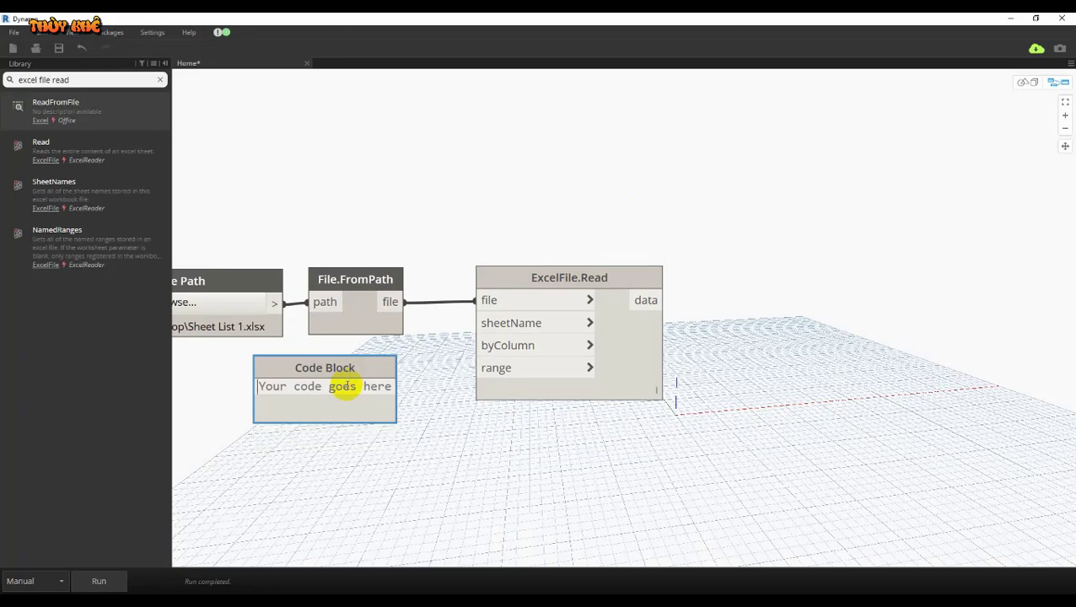
pyautogui.write('"Sheet')
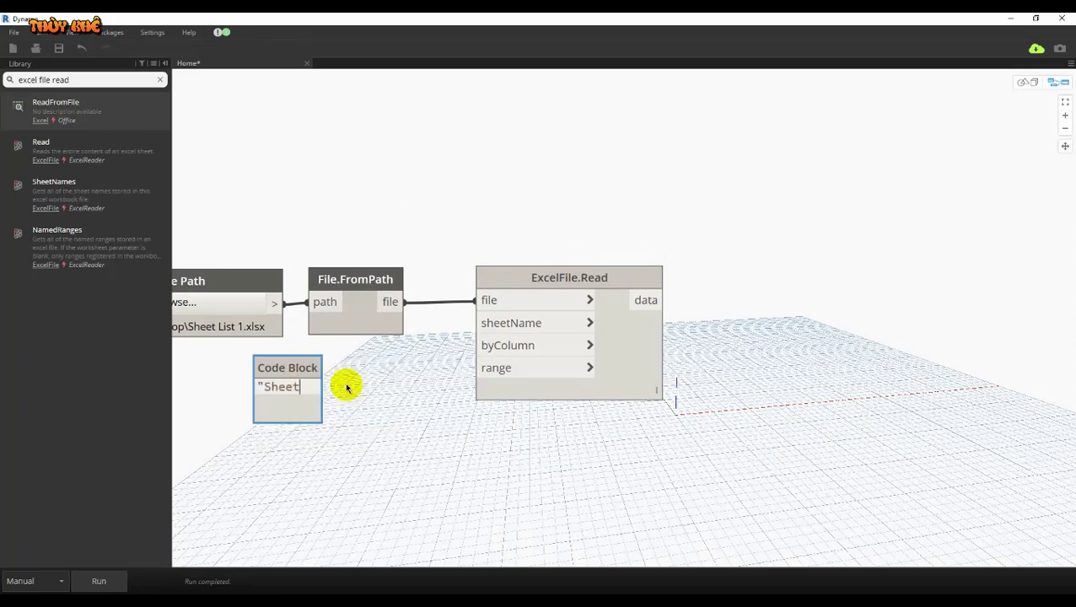
pyautogui.write('si')
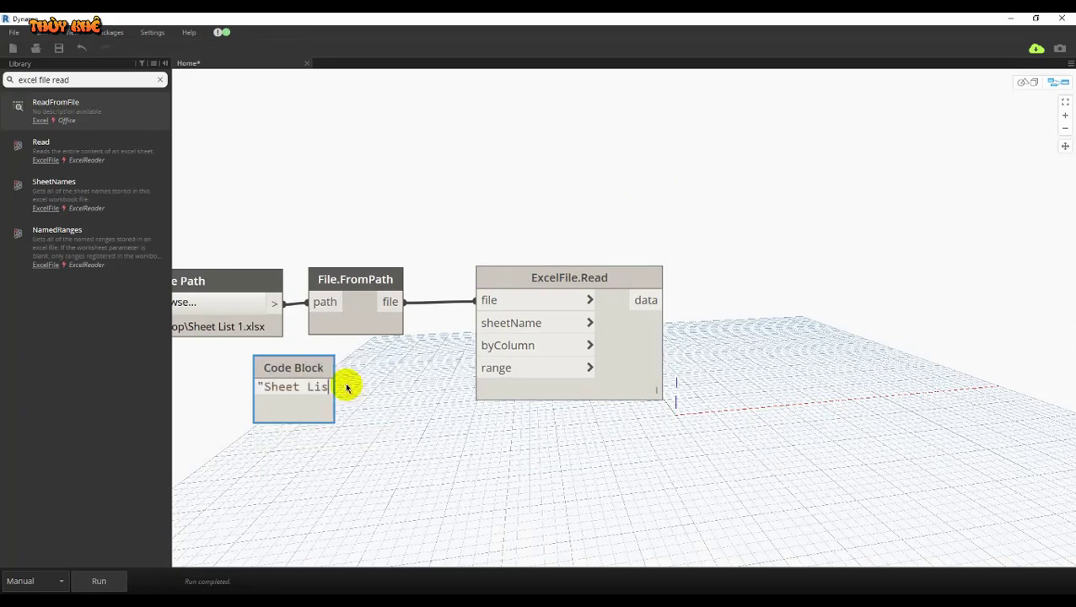
pyautogui.write('t 1";')
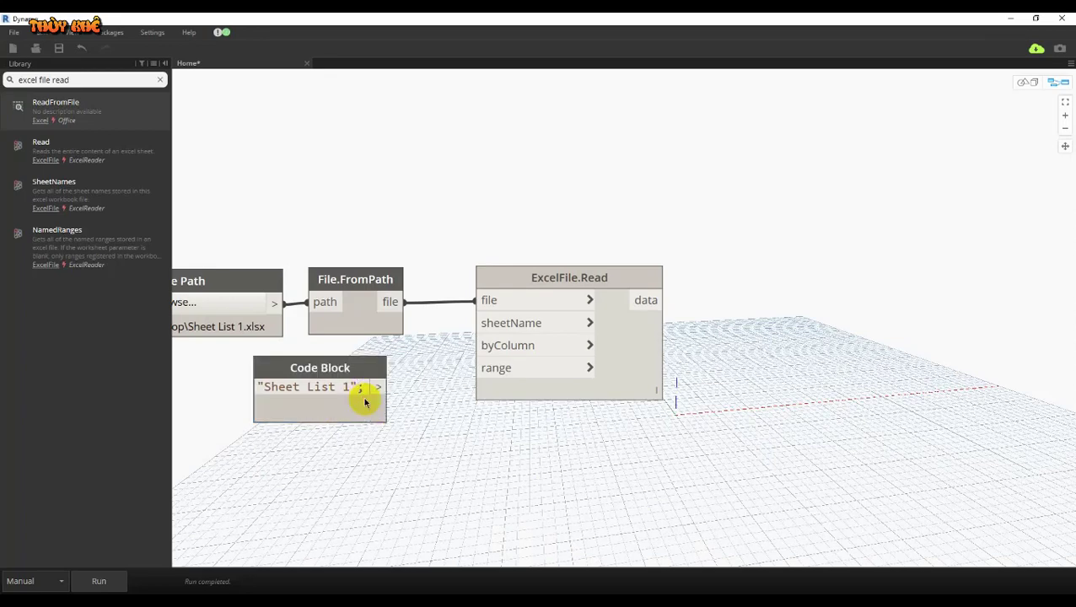
pyautogui.click(370, 389)
pyautogui.moveTo(393, 379); pyautogui.dragTo(490, 329)
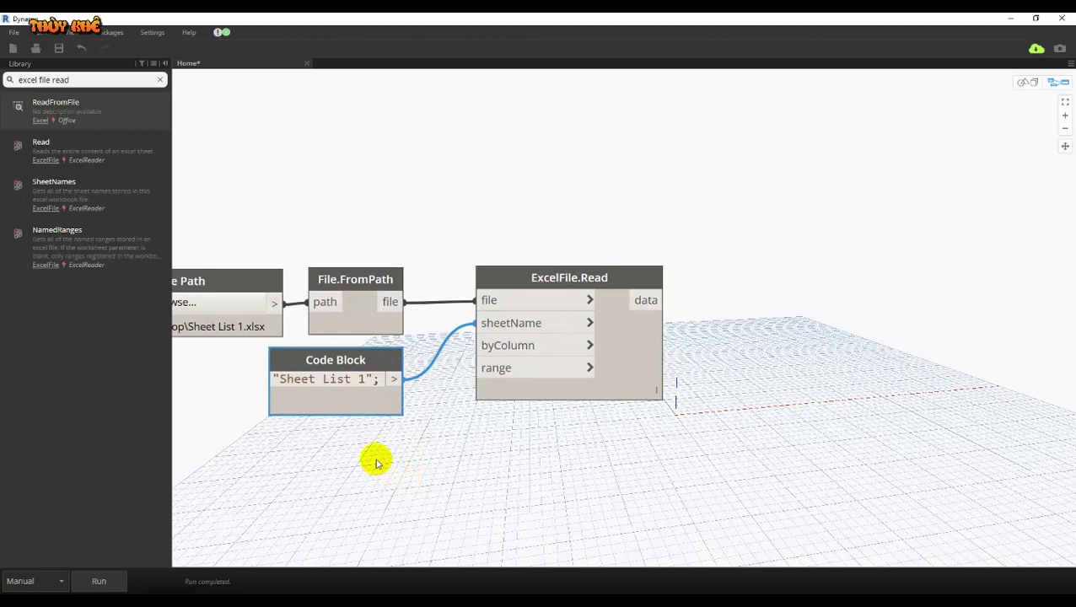
# Shift ExcelFile.Read slightly right and adjust the view around the Sheet List 1 code block
pyautogui.moveTo(539, 286); pyautogui.dragTo(588, 288)
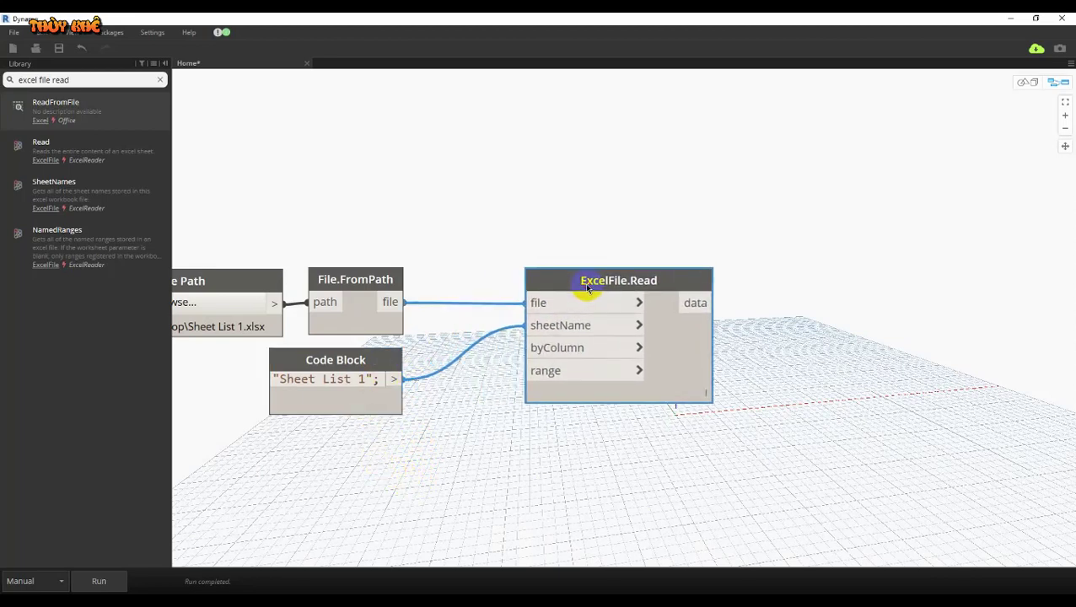
pyautogui.click(380, 369)
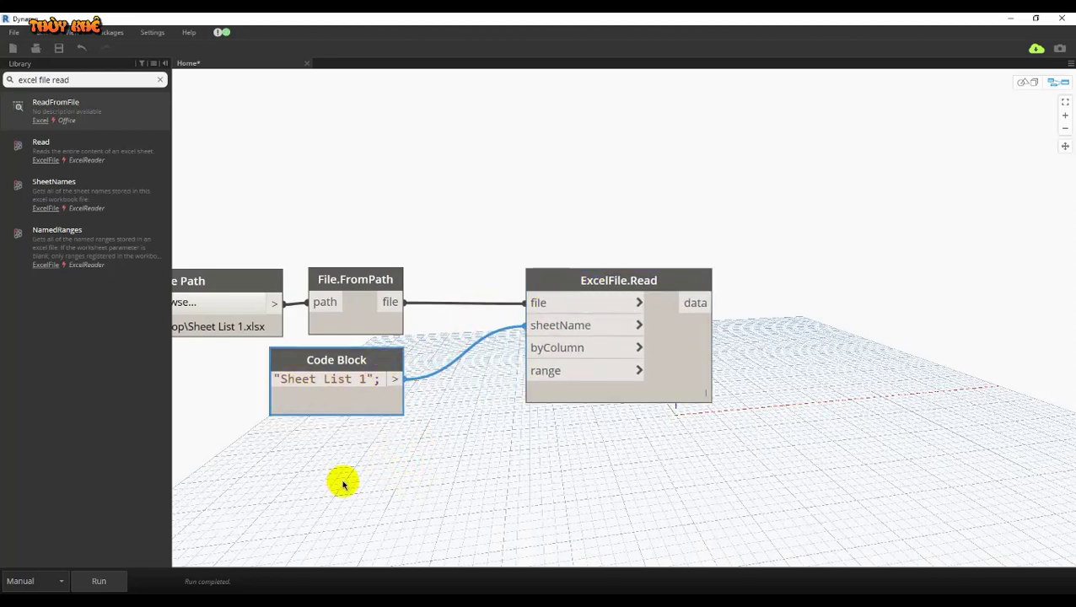
pyautogui.scroll(3, 342, 450)
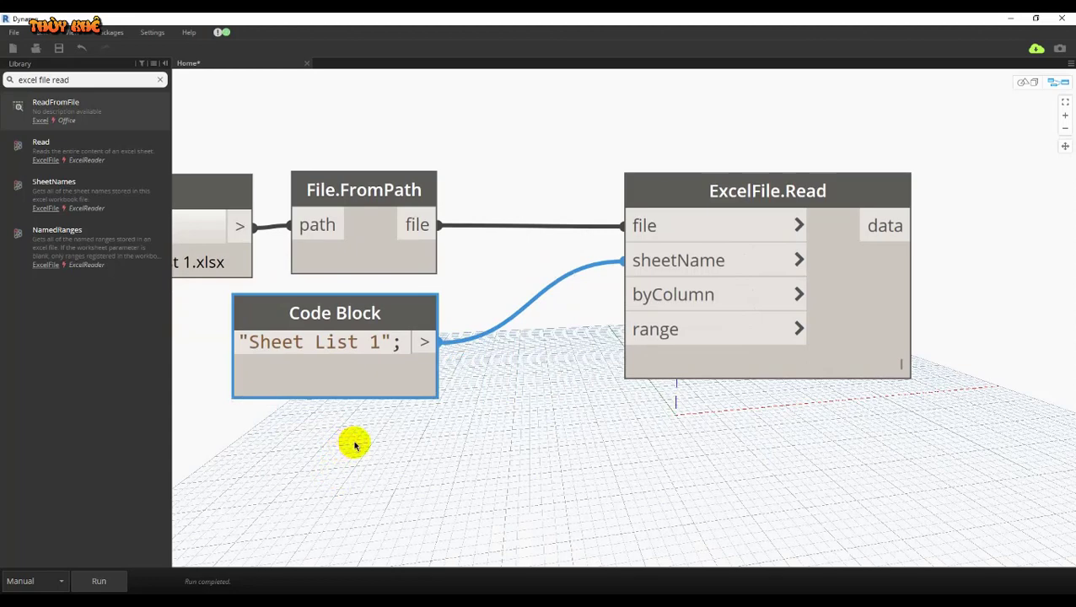
pyautogui.moveTo(458, 402); pyautogui.dragTo(433, 416, button='middle')
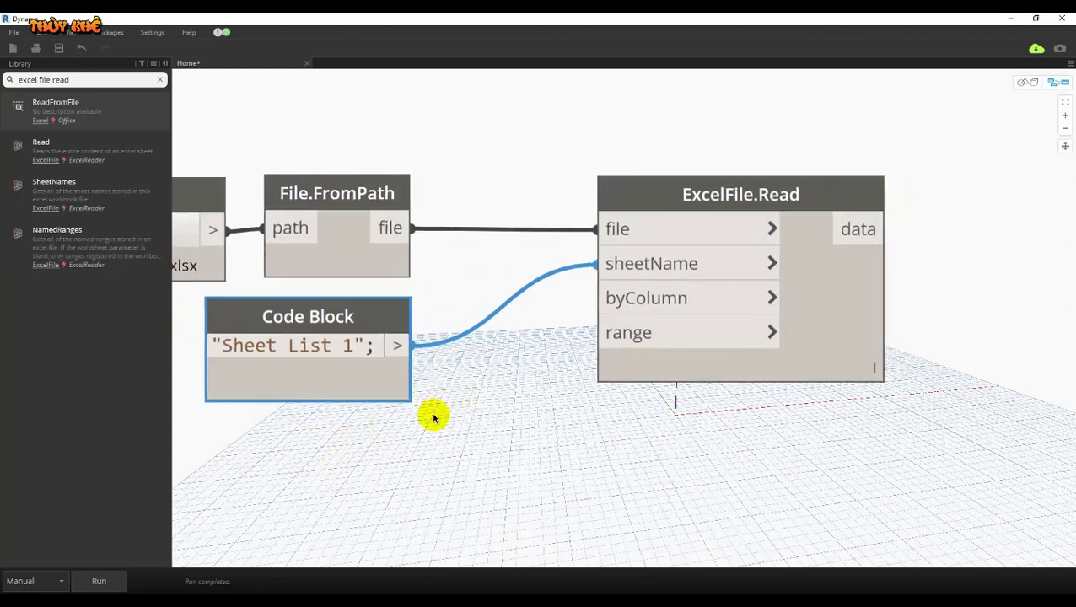
pyautogui.click(343, 456)
# Add a second Code Block containing true and wire it to ExcelFile.Read's byColumn input
pyautogui.doubleClick(371, 440)
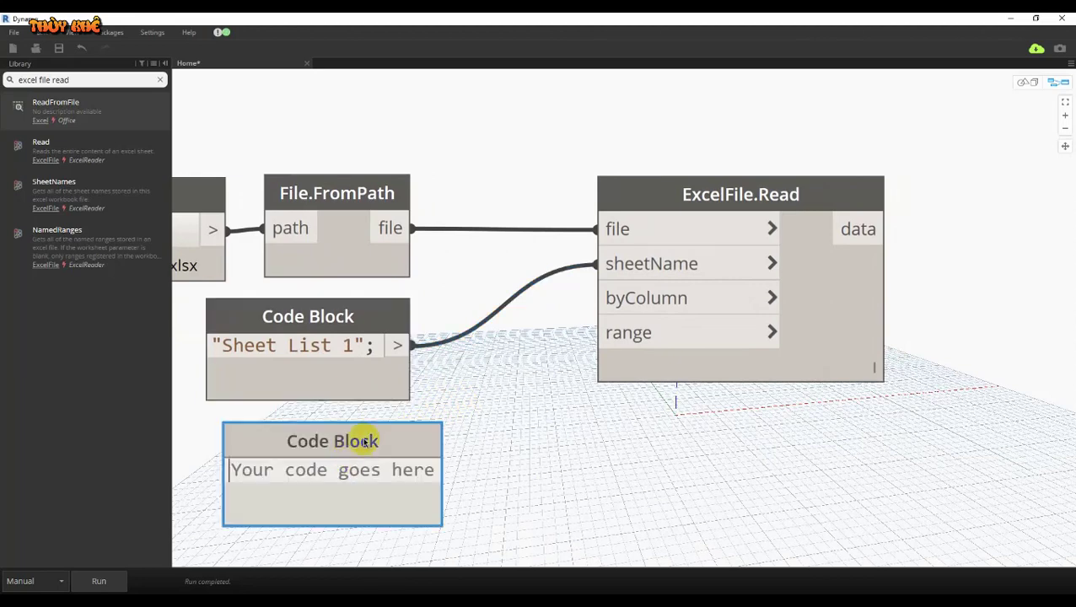
pyautogui.moveTo(373, 440)
pyautogui.mouseDown()
pyautogui.moveTo(401, 427)
pyautogui.moveTo(392, 437)
pyautogui.mouseUp()
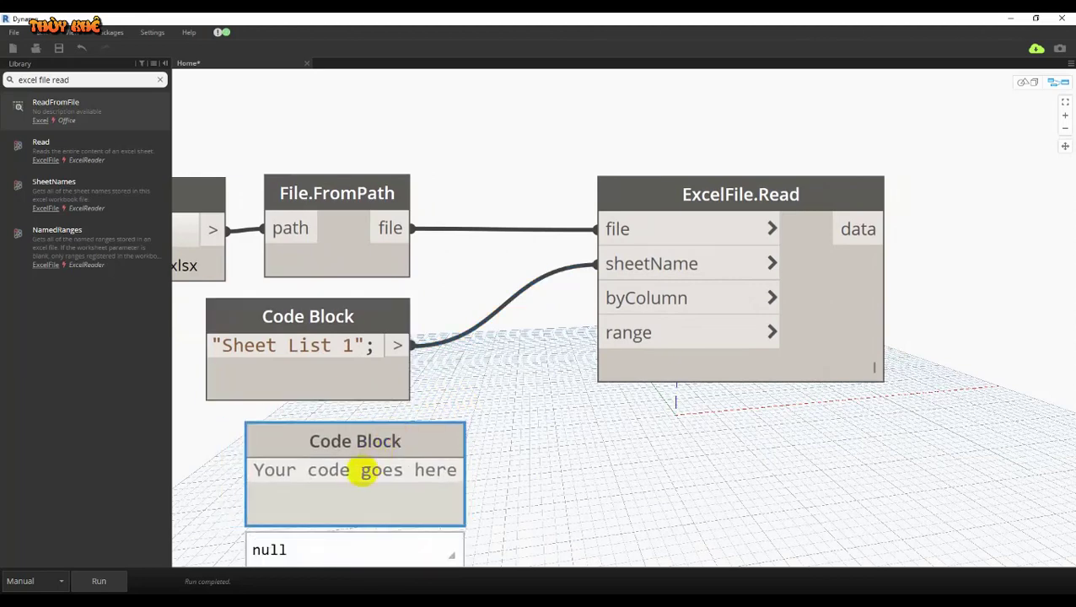
pyautogui.doubleClick(360, 470)
pyautogui.write('true')
pyautogui.click(456, 473)
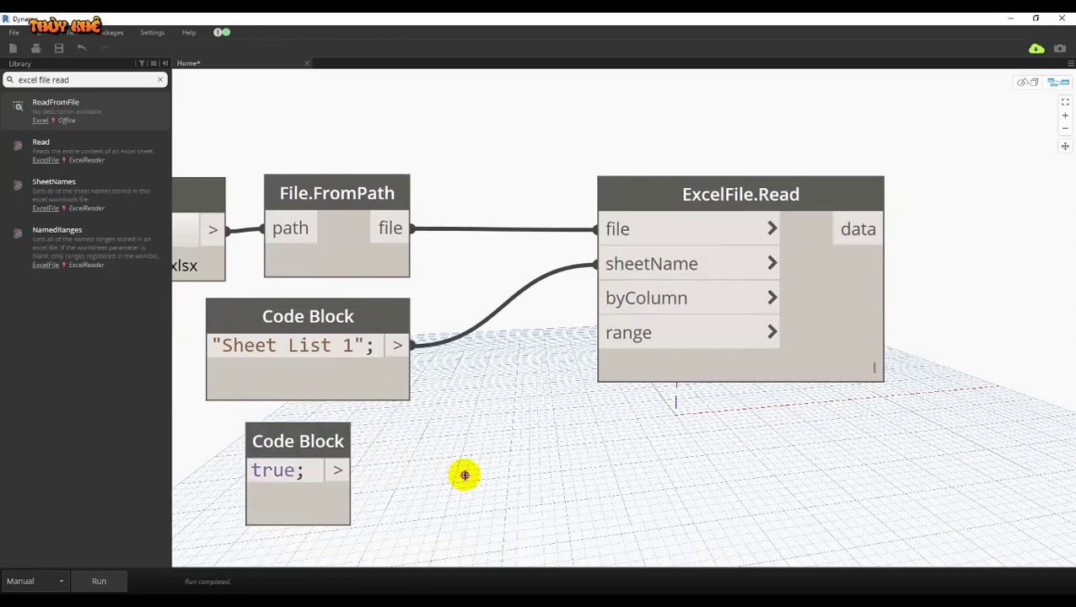
pyautogui.moveTo(338, 471)
pyautogui.mouseDown()
pyautogui.moveTo(595, 337)
pyautogui.moveTo(599, 298)
pyautogui.mouseUp()
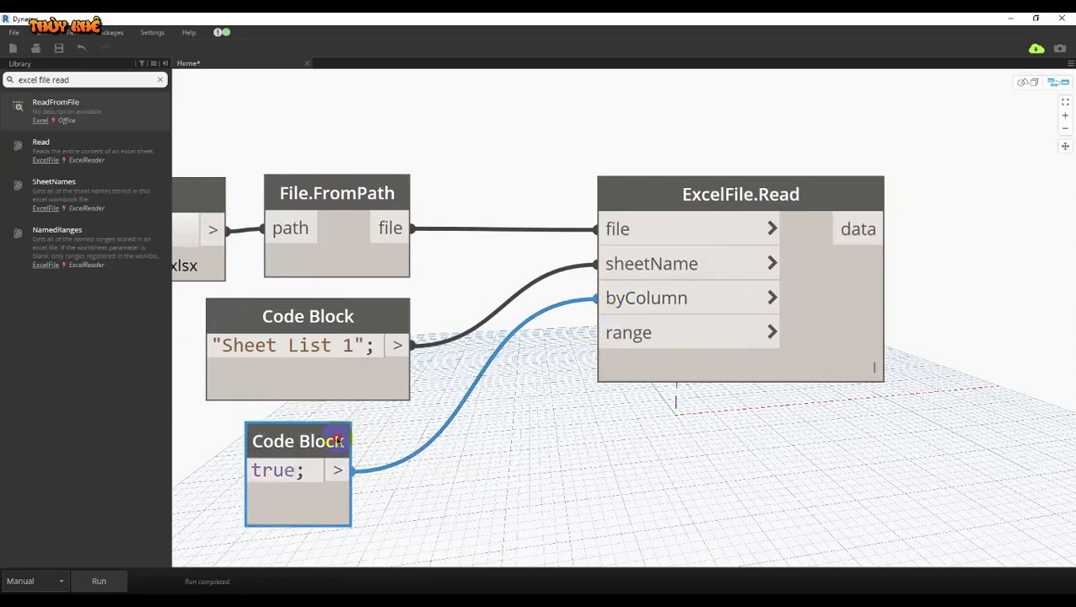
pyautogui.moveTo(340, 440); pyautogui.dragTo(396, 439)
pyautogui.click(523, 445)
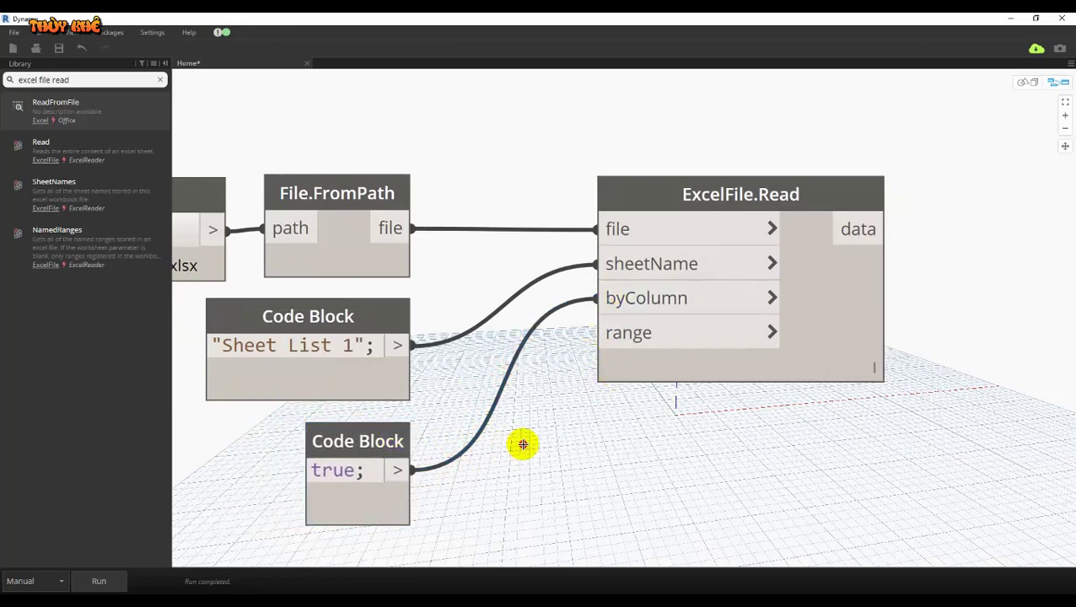
pyautogui.scroll(-2, 557, 414)
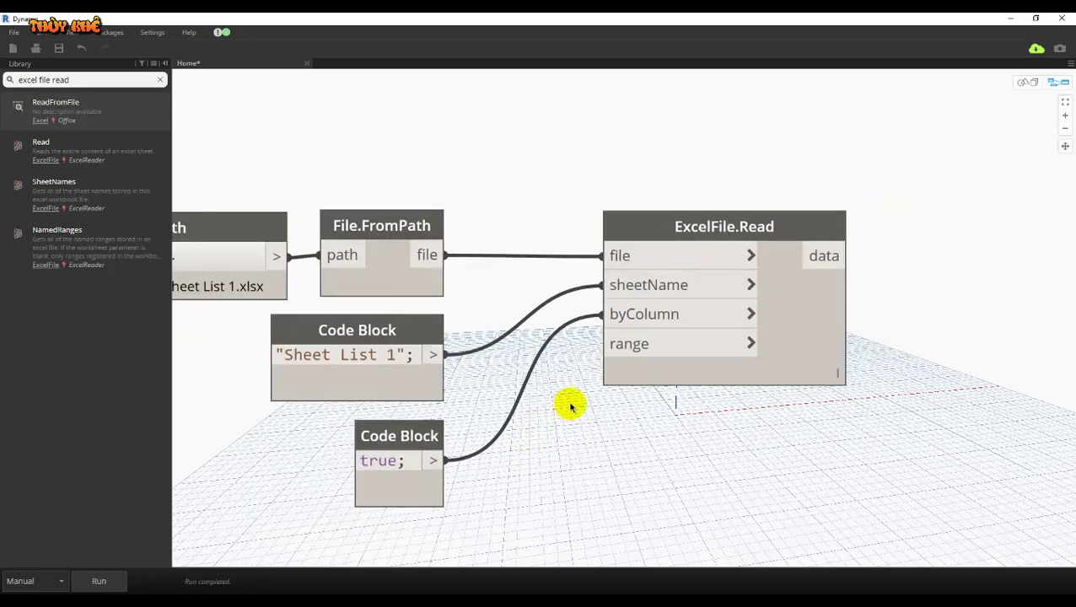
pyautogui.moveTo(903, 329); pyautogui.dragTo(814, 388, button='middle')
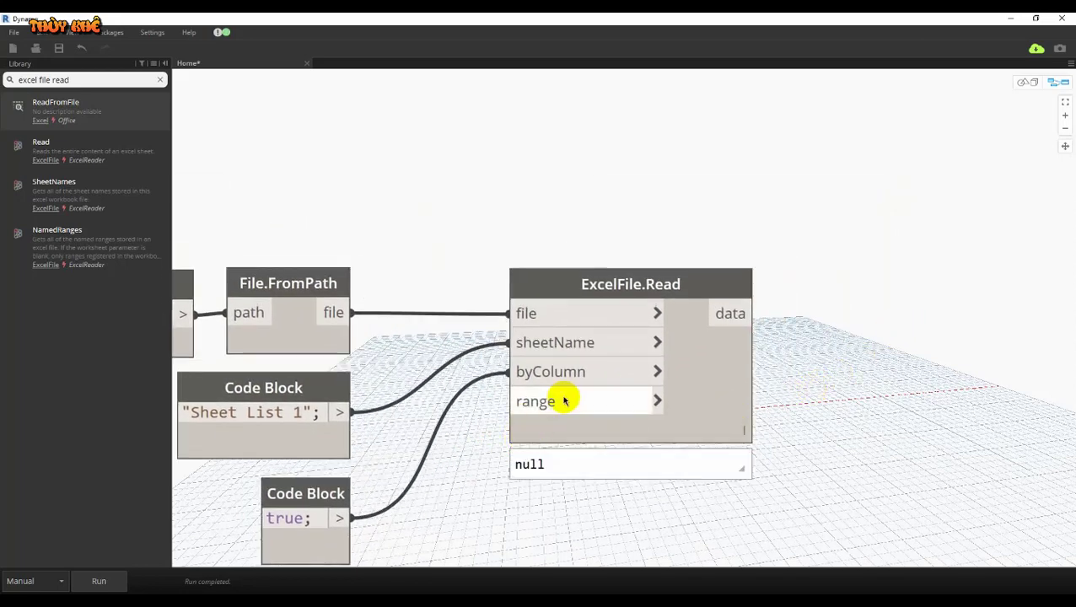
pyautogui.moveTo(644, 313)
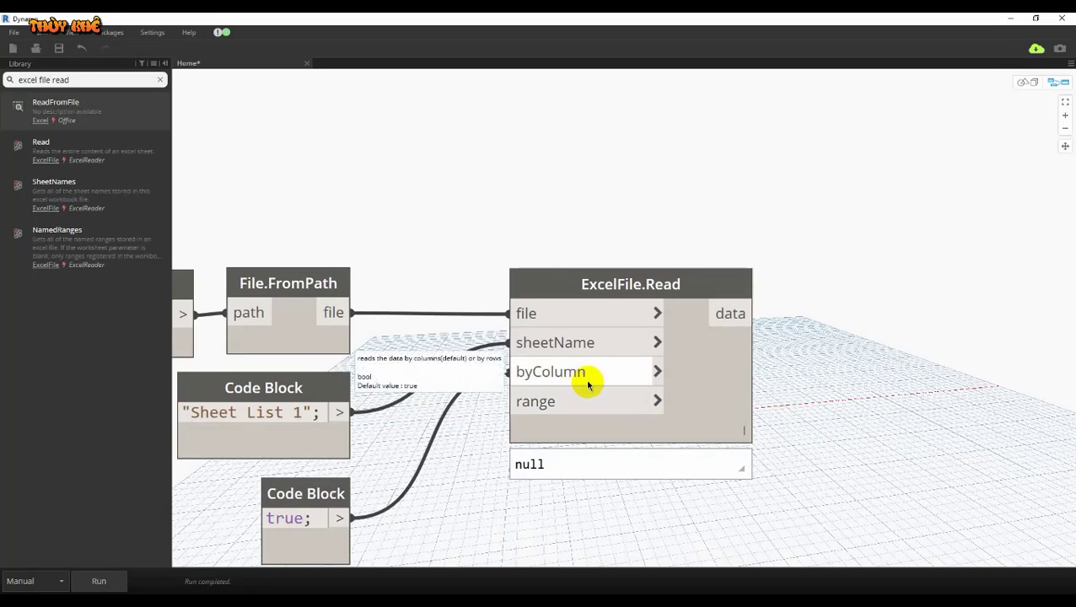
pyautogui.scroll(-1, 572, 379)
# Place a List.GetItemAtIndex node and feed a Code Block with 0 into its index
pyautogui.moveTo(572, 379); pyautogui.dragTo(358, 432, button='middle')
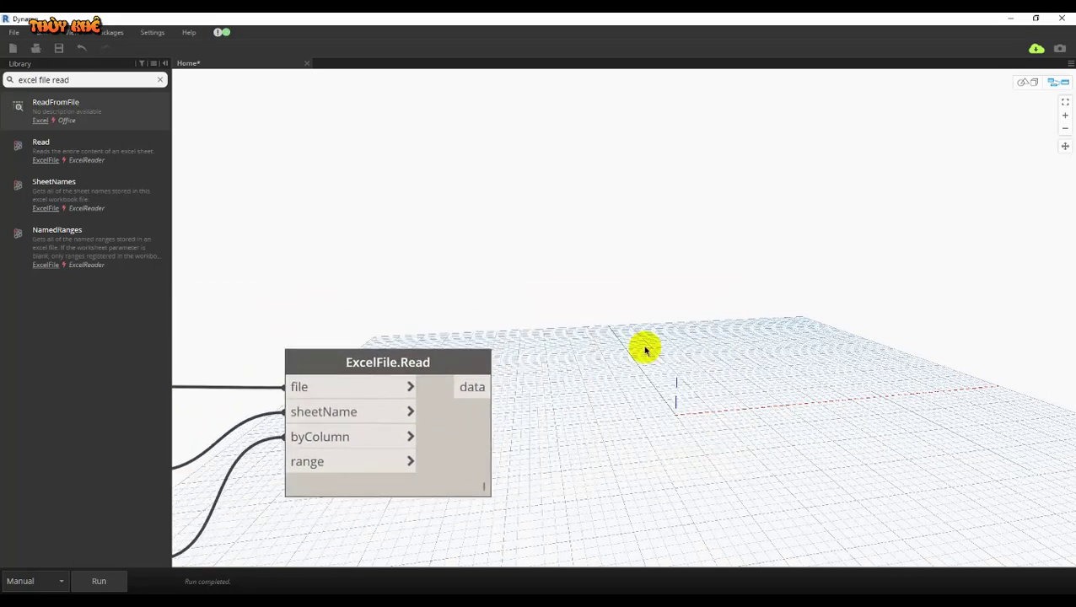
pyautogui.click(93, 80)
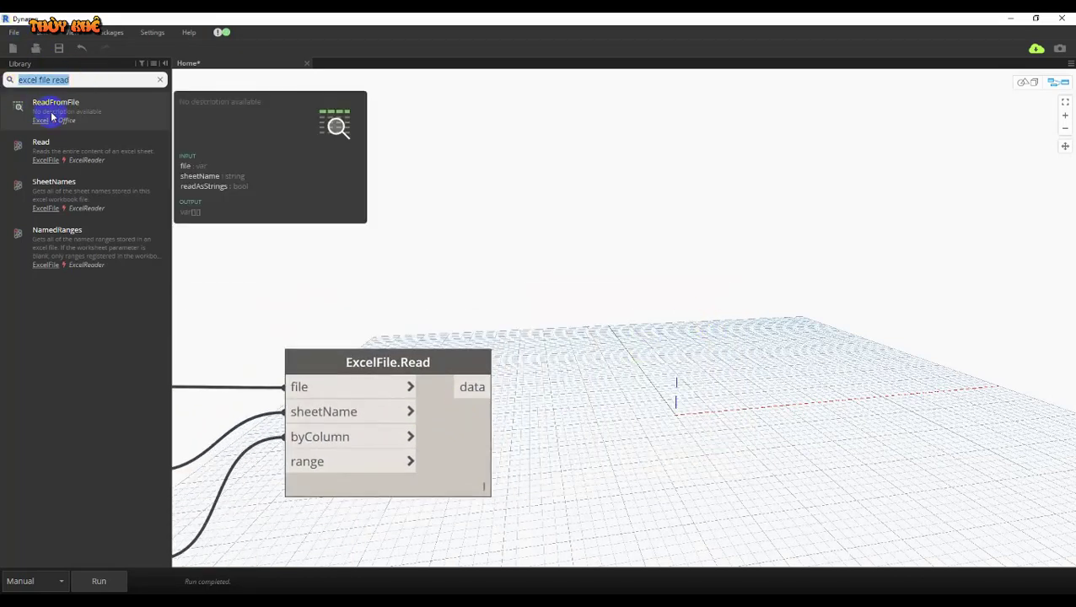
pyautogui.write('get l')
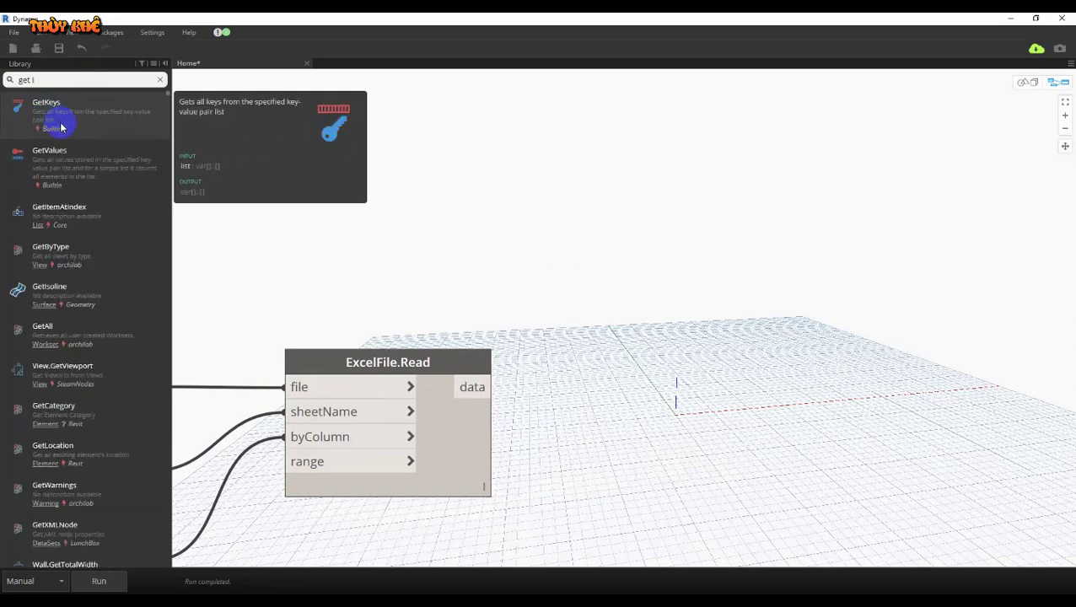
pyautogui.write('tem a')
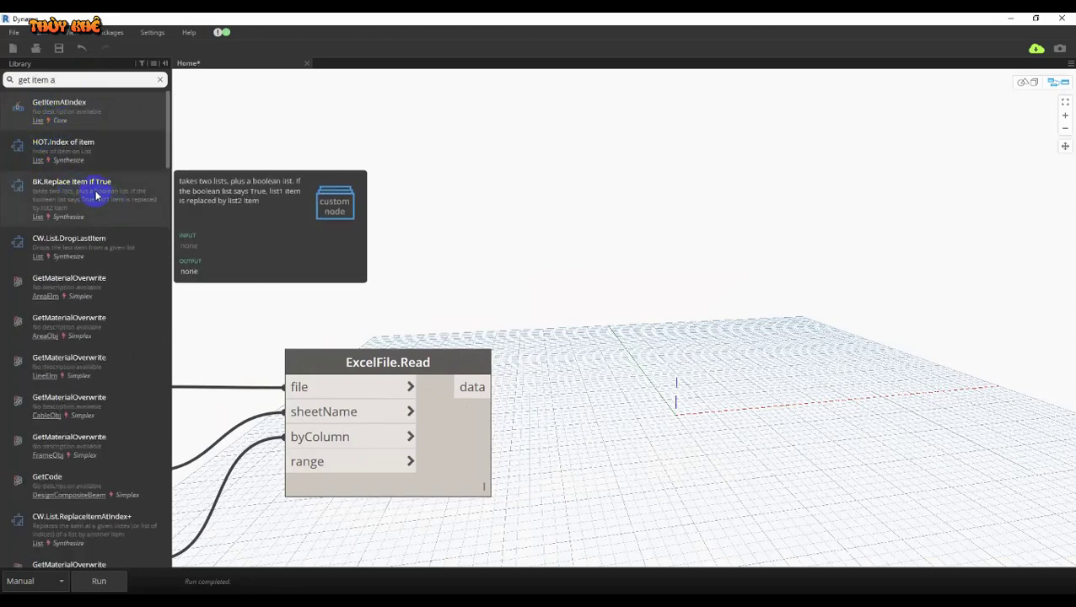
pyautogui.moveTo(85, 103); pyautogui.dragTo(679, 217)
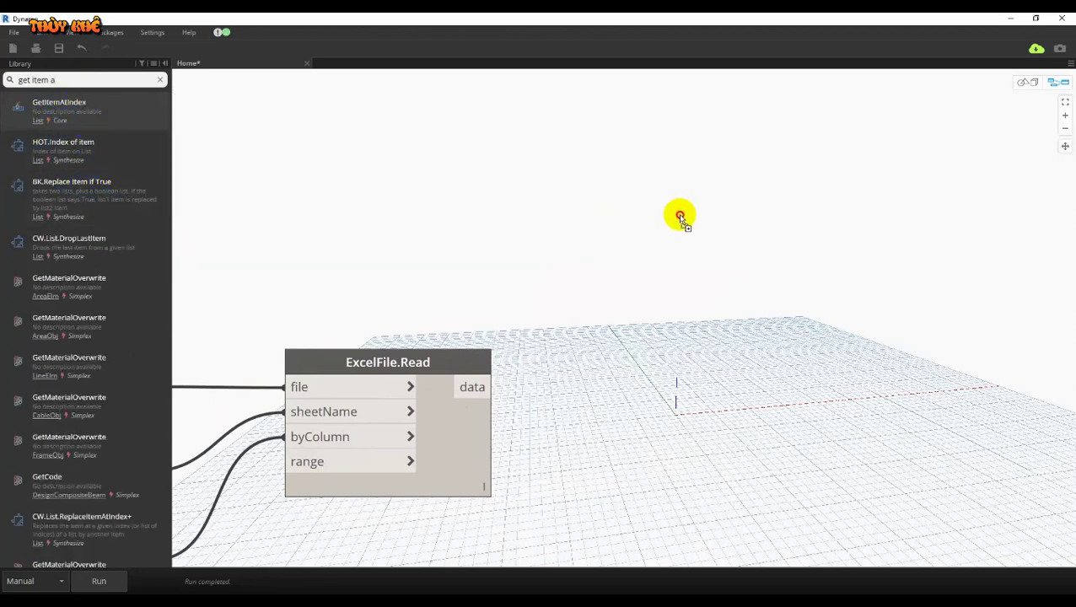
pyautogui.doubleClick(538, 153)
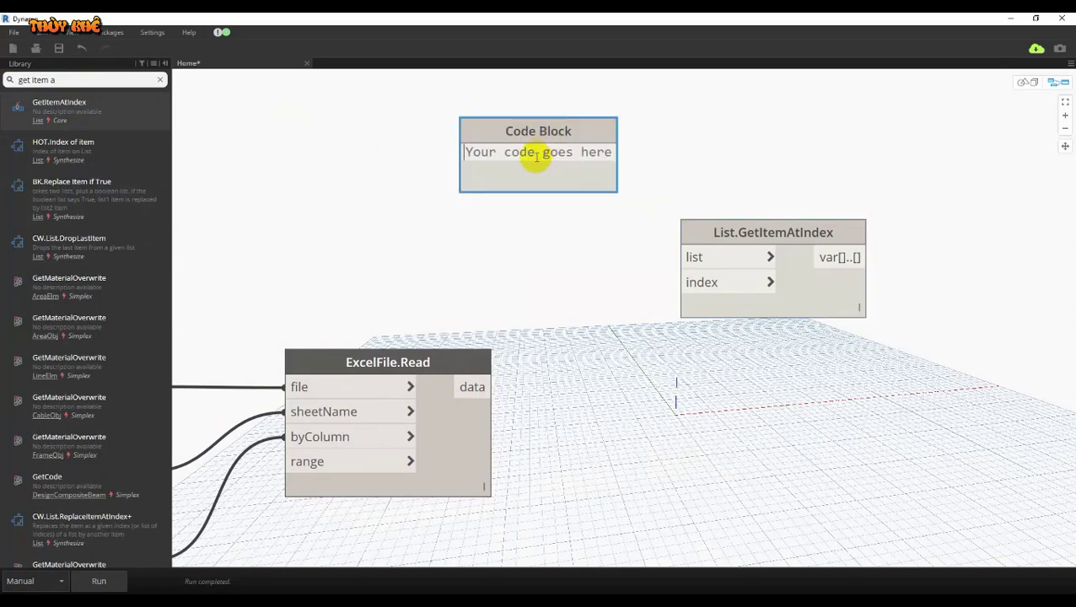
pyautogui.write('0;')
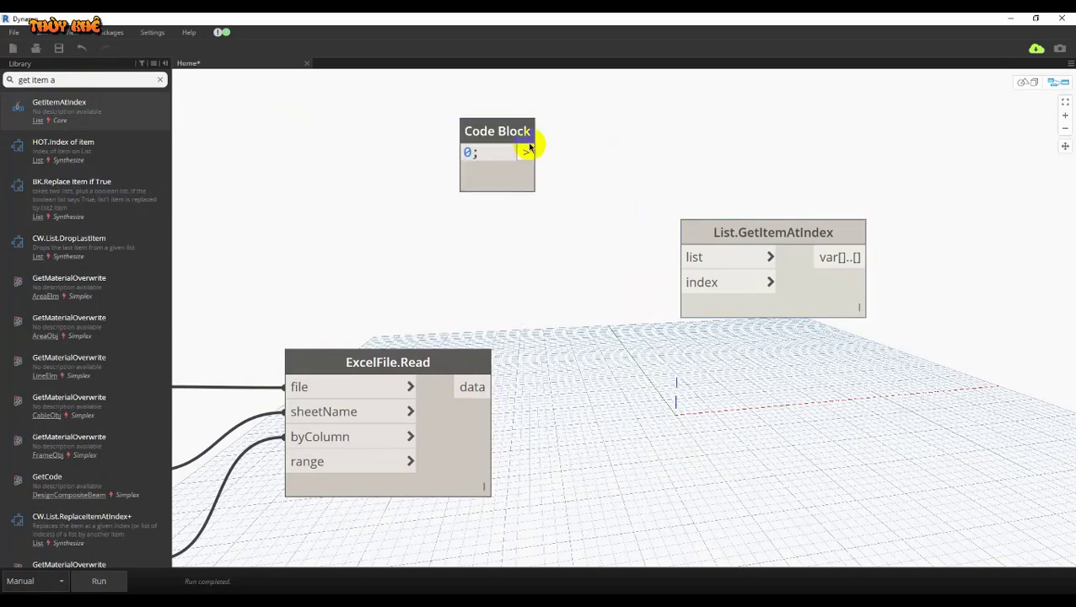
pyautogui.moveTo(527, 152); pyautogui.dragTo(729, 284)
pyautogui.moveTo(495, 132); pyautogui.dragTo(559, 158)
pyautogui.moveTo(119, 78)
pyautogui.mouseDown()
pyautogui.moveTo(5, 78)
pyautogui.moveTo(917, 153)
pyautogui.mouseUp()
# Add a Watch for GetItemAtIndex's result and feed ExcelFile.Read's data into its list input
pyautogui.write('wat')
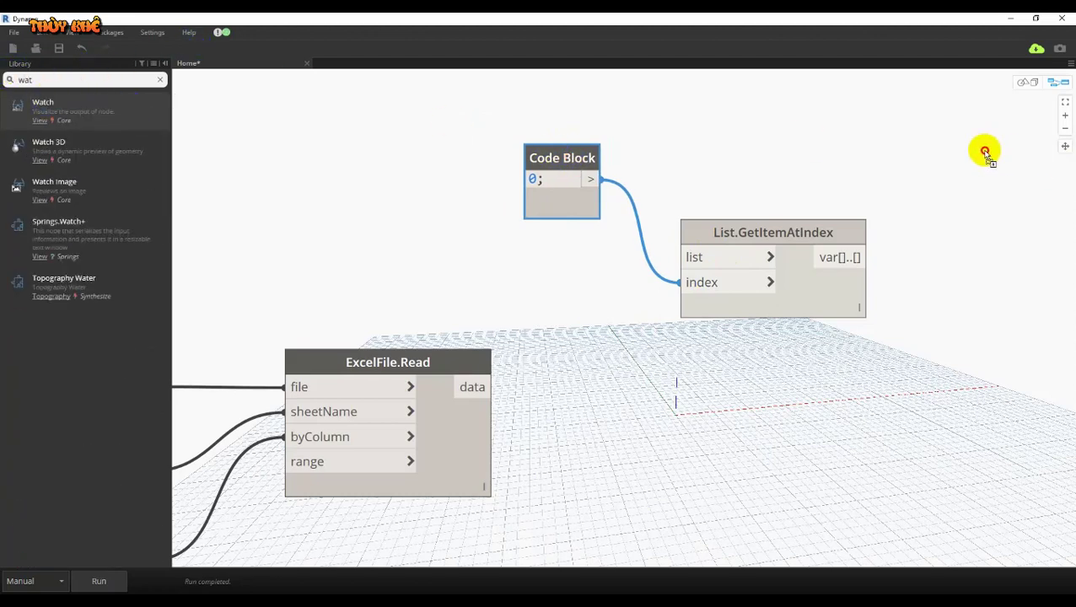
pyautogui.click(869, 257)
pyautogui.click(926, 193)
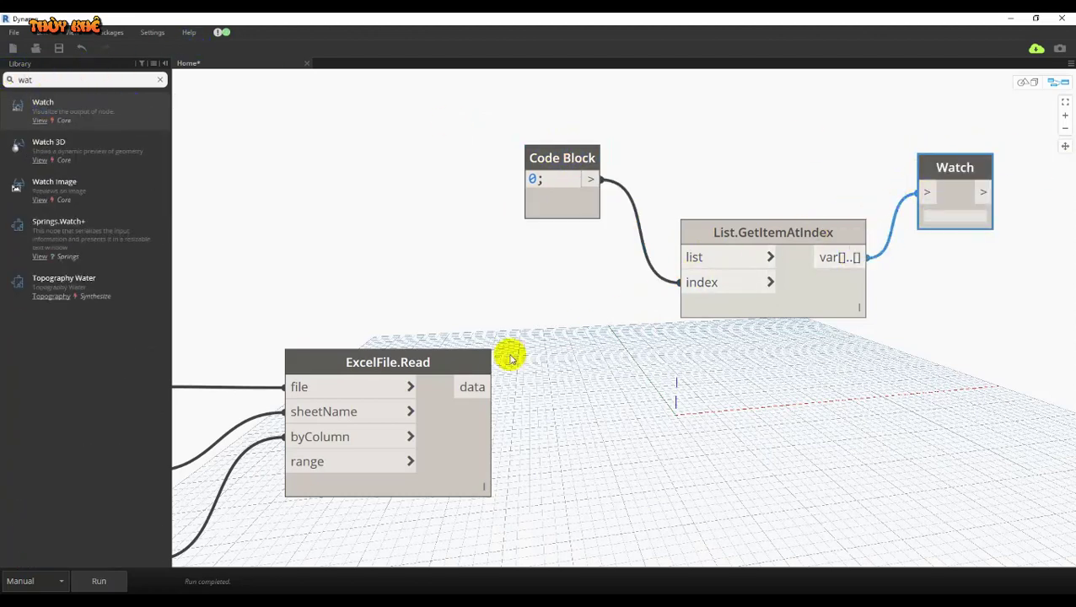
pyautogui.click(494, 381)
pyautogui.click(687, 258)
pyautogui.moveTo(721, 260); pyautogui.dragTo(609, 278, button='middle')
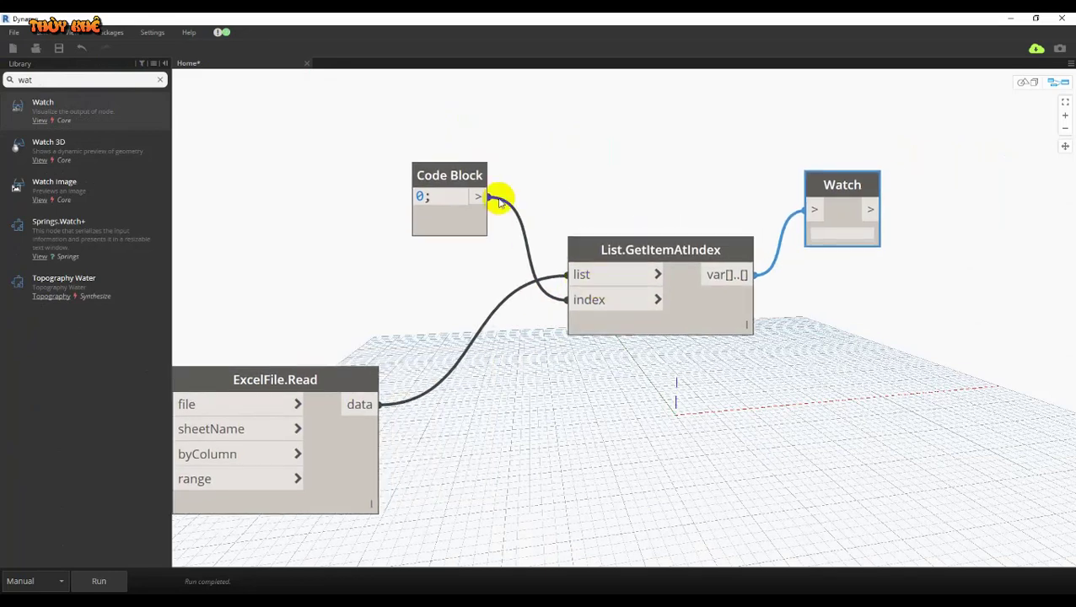
pyautogui.moveTo(450, 168); pyautogui.dragTo(481, 174)
# Paste copies of the code block, GetItemAtIndex and Watch nodes below and set the index to 1
pyautogui.scroll(-5, 873, 360)
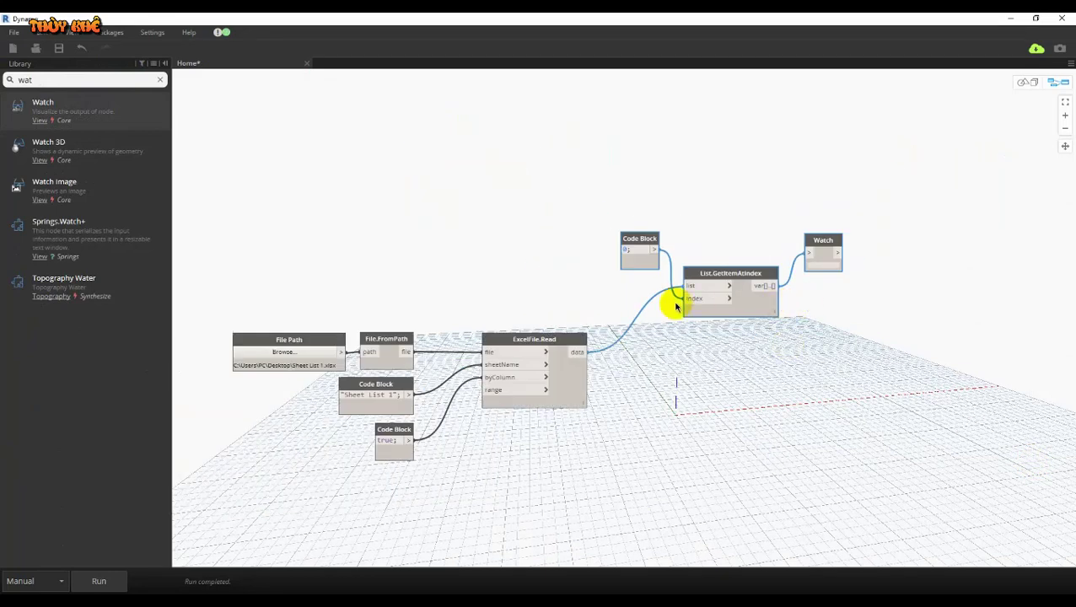
pyautogui.hotkey('ctrl', 'v')
pyautogui.moveTo(912, 288)
pyautogui.mouseDown()
pyautogui.moveTo(825, 408)
pyautogui.moveTo(733, 422)
pyautogui.mouseUp()
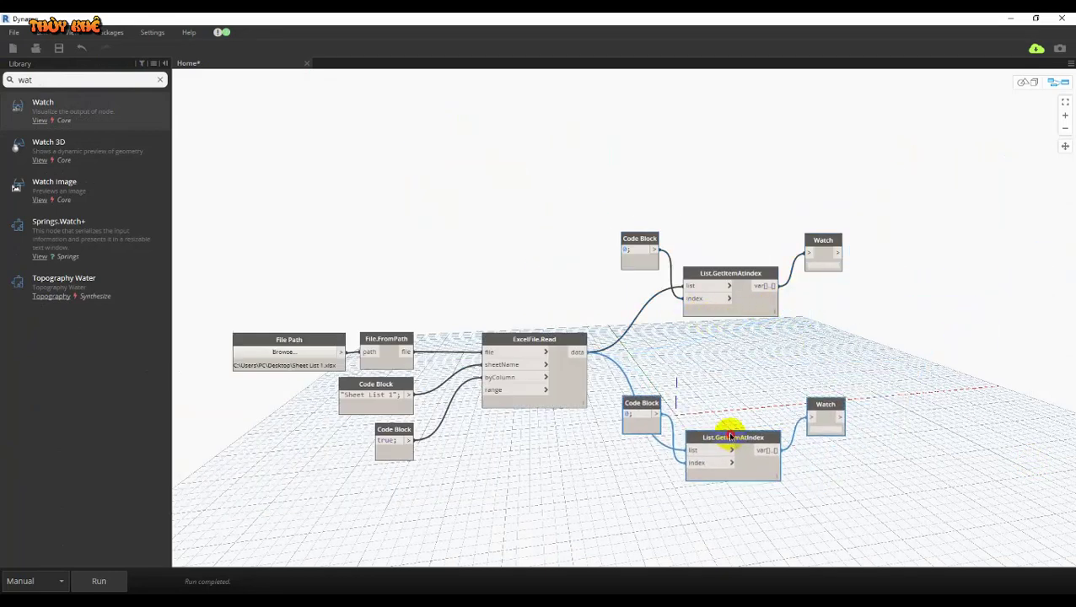
pyautogui.moveTo(622, 436); pyautogui.dragTo(615, 453)
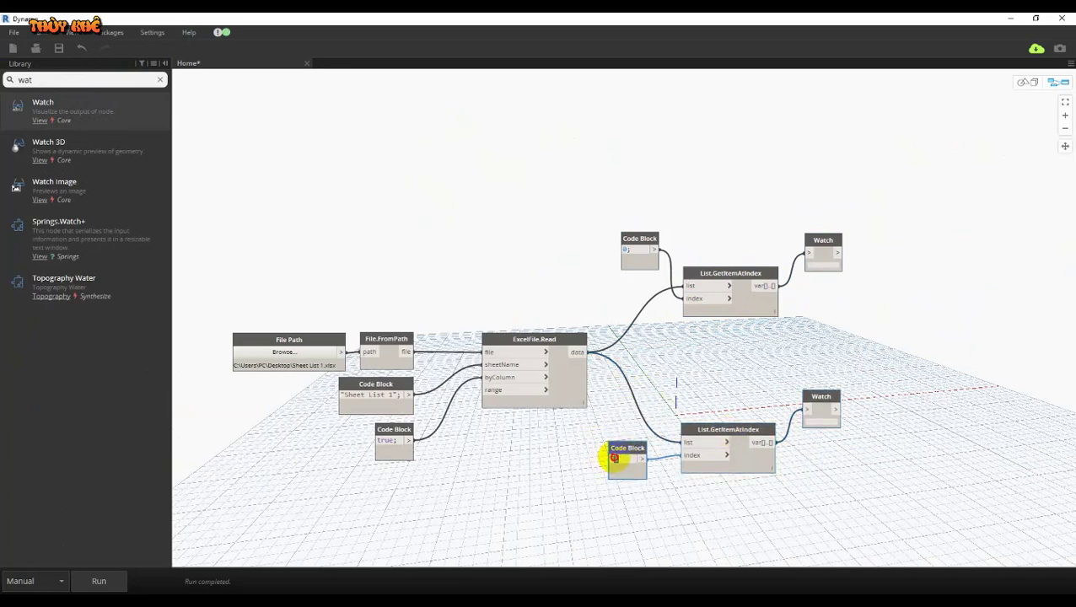
pyautogui.write('1')
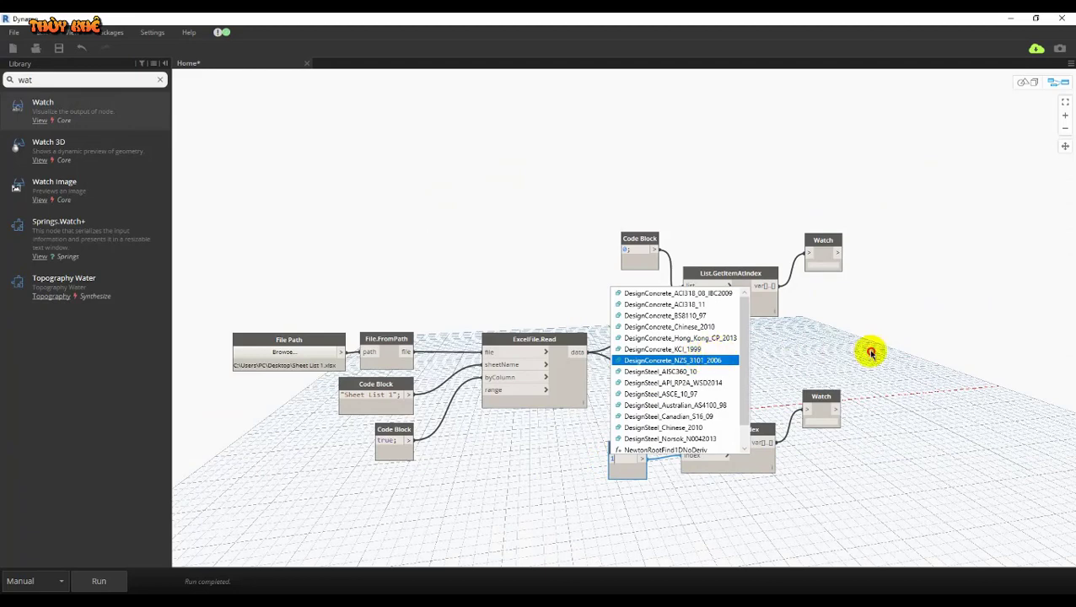
pyautogui.click(870, 353)
# Tidy the positions of the two GetItemAtIndex nodes and pan the graph slightly left
pyautogui.scroll(3, 940, 356)
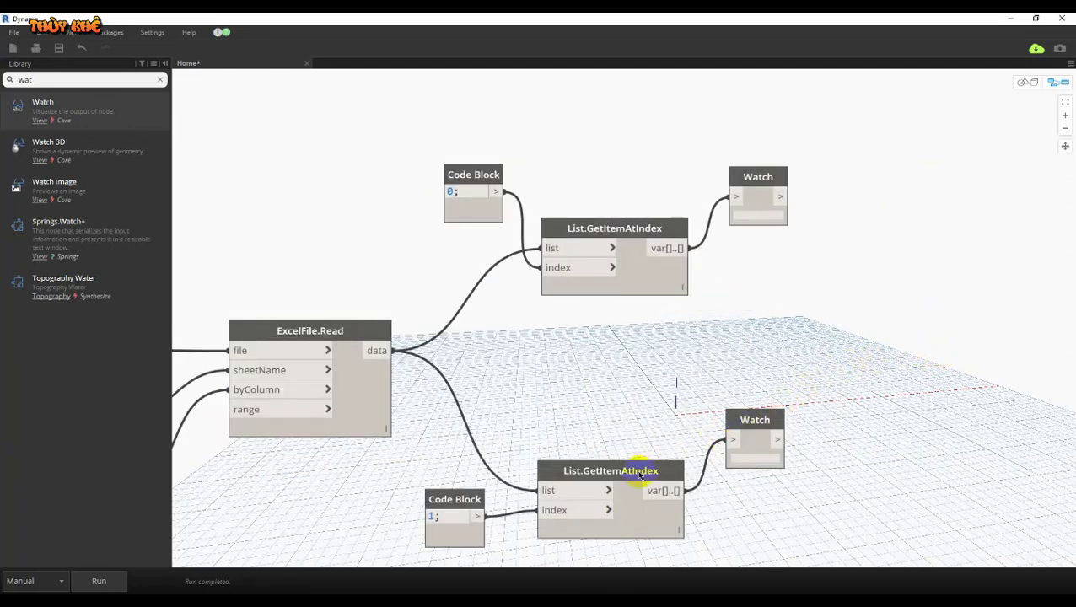
pyautogui.moveTo(647, 477); pyautogui.dragTo(641, 457)
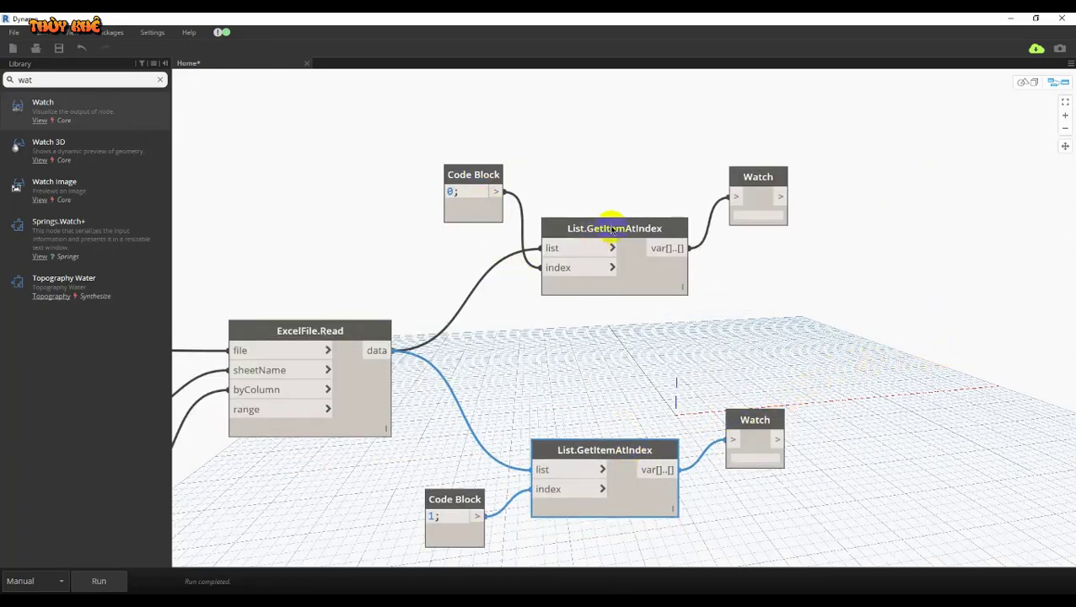
pyautogui.moveTo(613, 228); pyautogui.dragTo(611, 216)
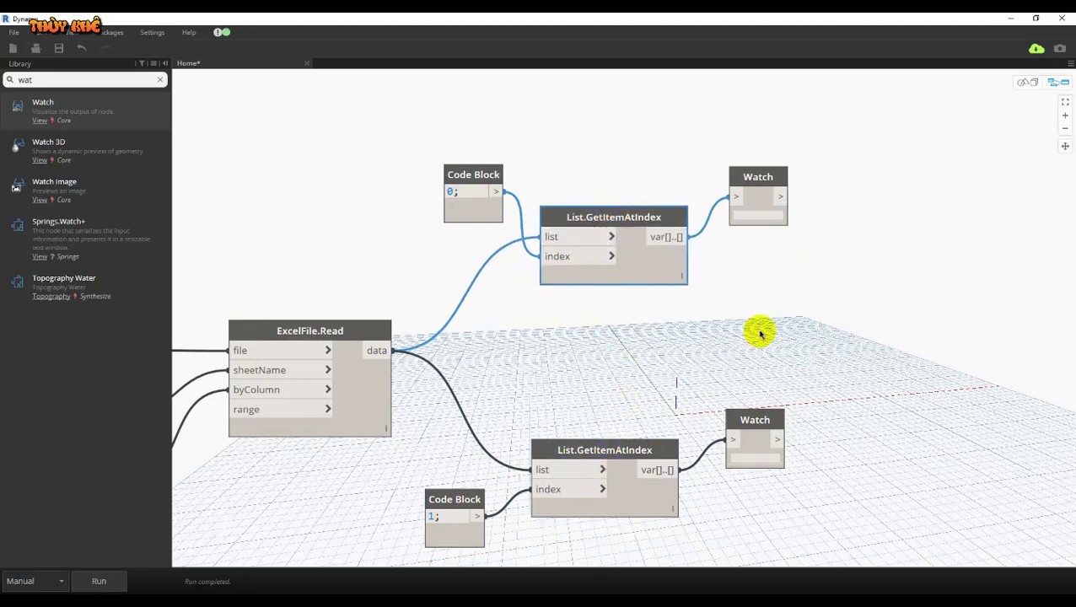
pyautogui.moveTo(826, 311); pyautogui.dragTo(806, 320, button='middle')
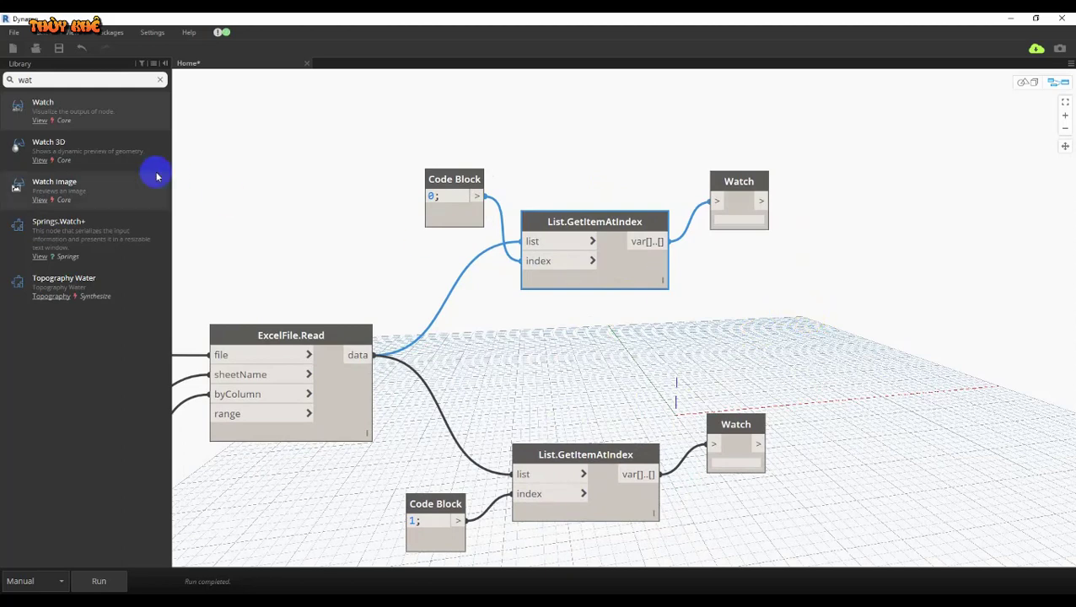
pyautogui.click(9, 80)
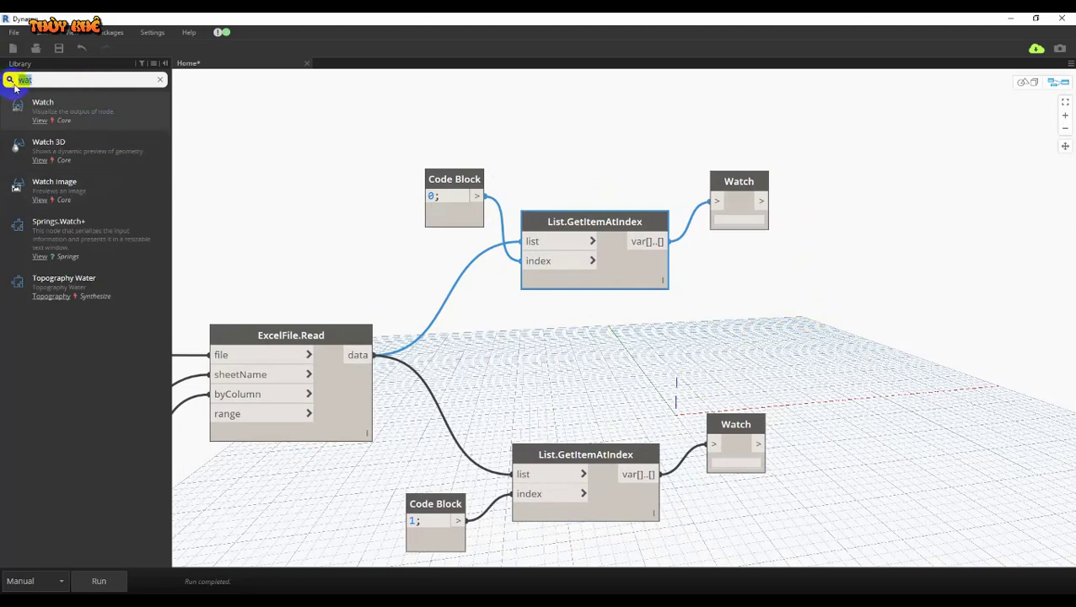
# Add a Sheet.ByNameNumberTitleBlockAndView node and place it beside the Watch nodes
pyautogui.write('sheet by ')
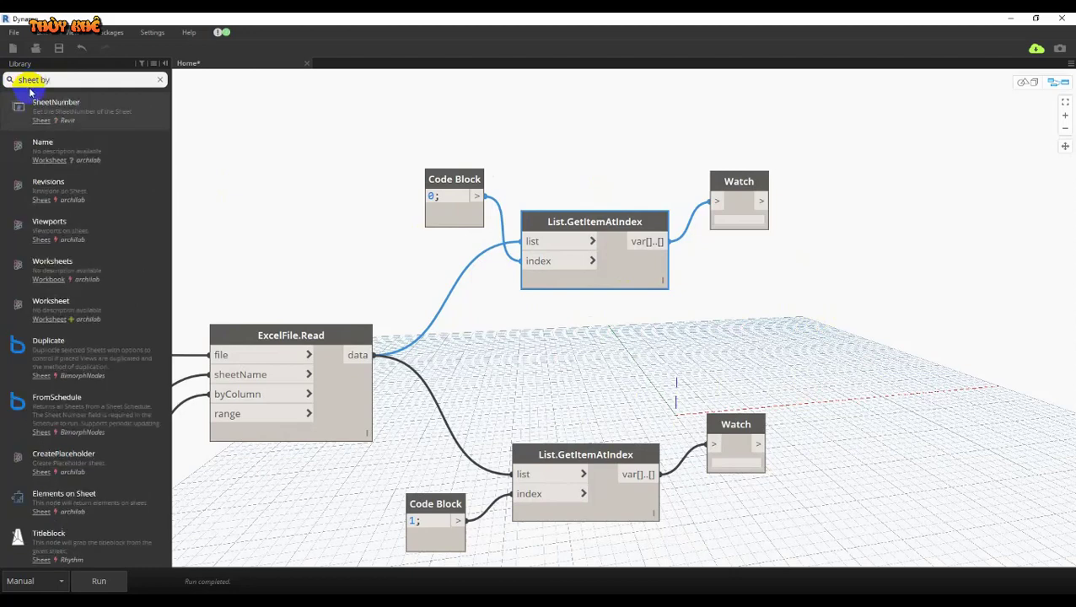
pyautogui.write('name')
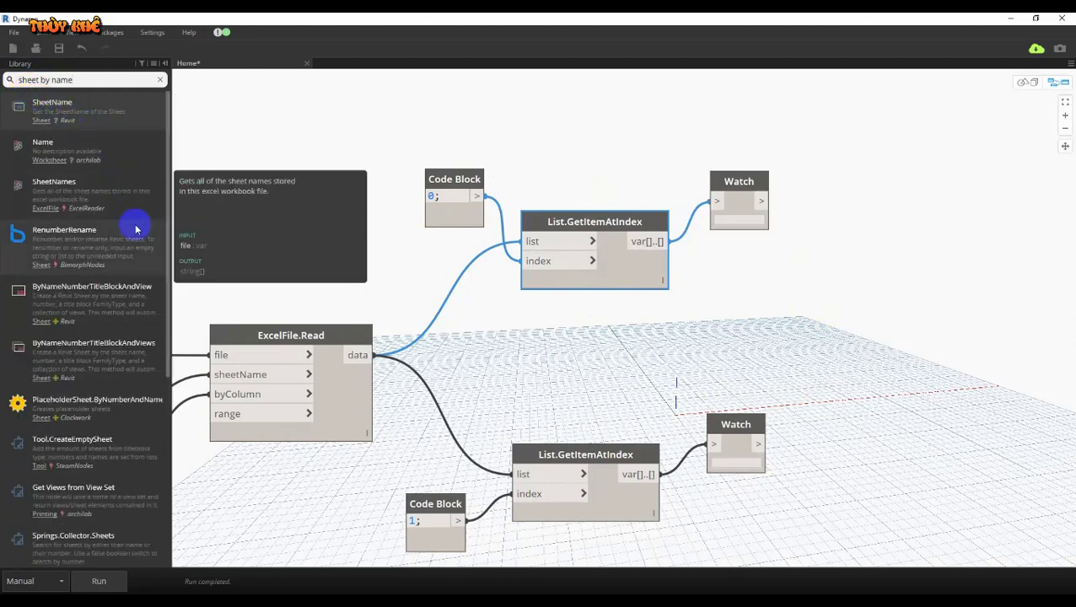
pyautogui.click(133, 291)
pyautogui.moveTo(953, 288); pyautogui.dragTo(617, 312, button='middle')
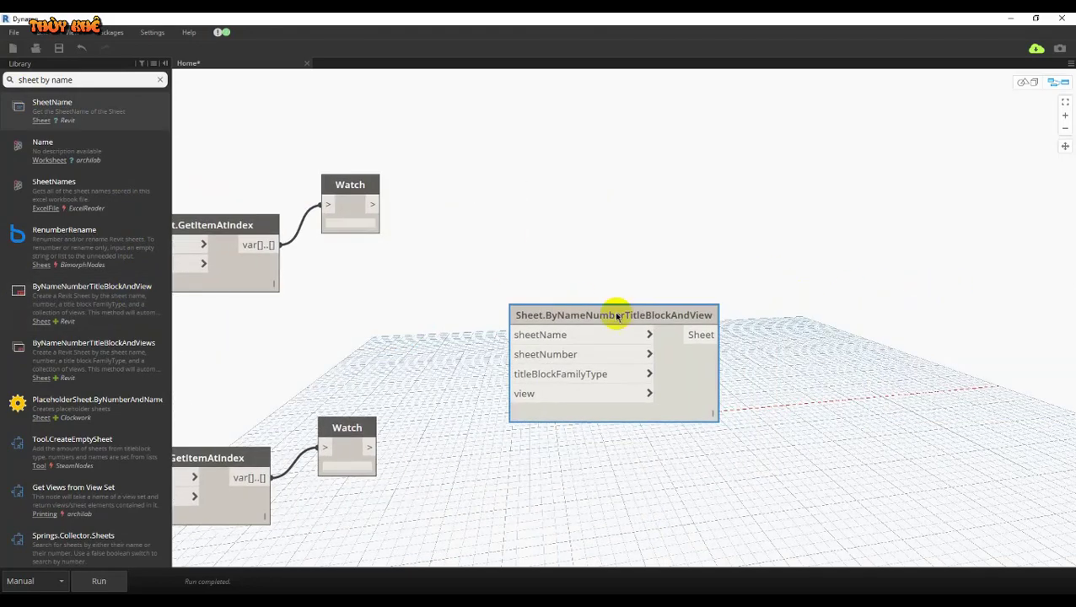
pyautogui.moveTo(663, 318); pyautogui.dragTo(686, 281)
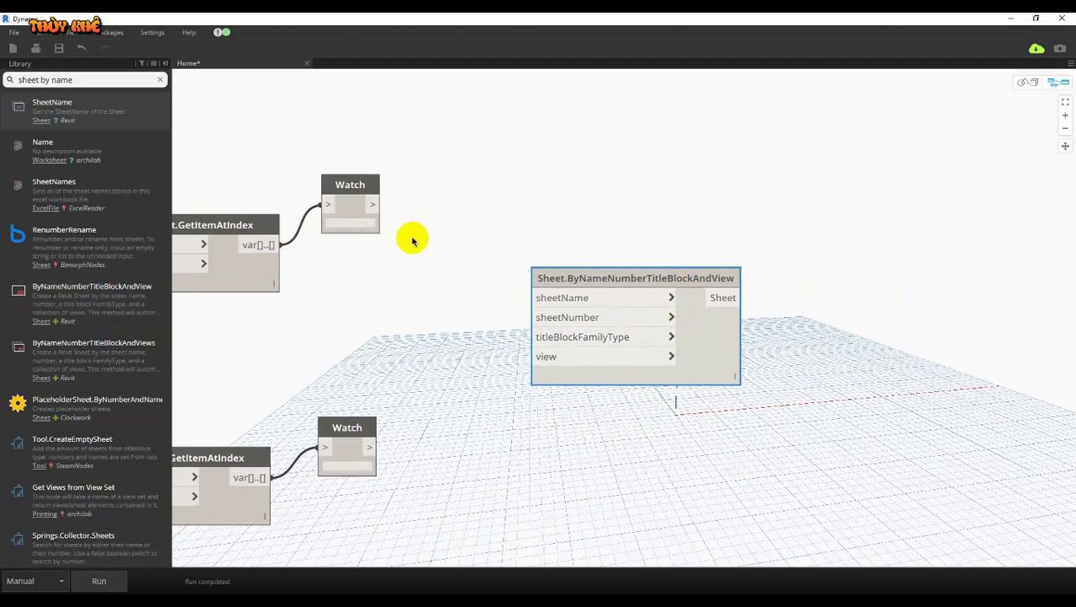
pyautogui.moveTo(706, 286)
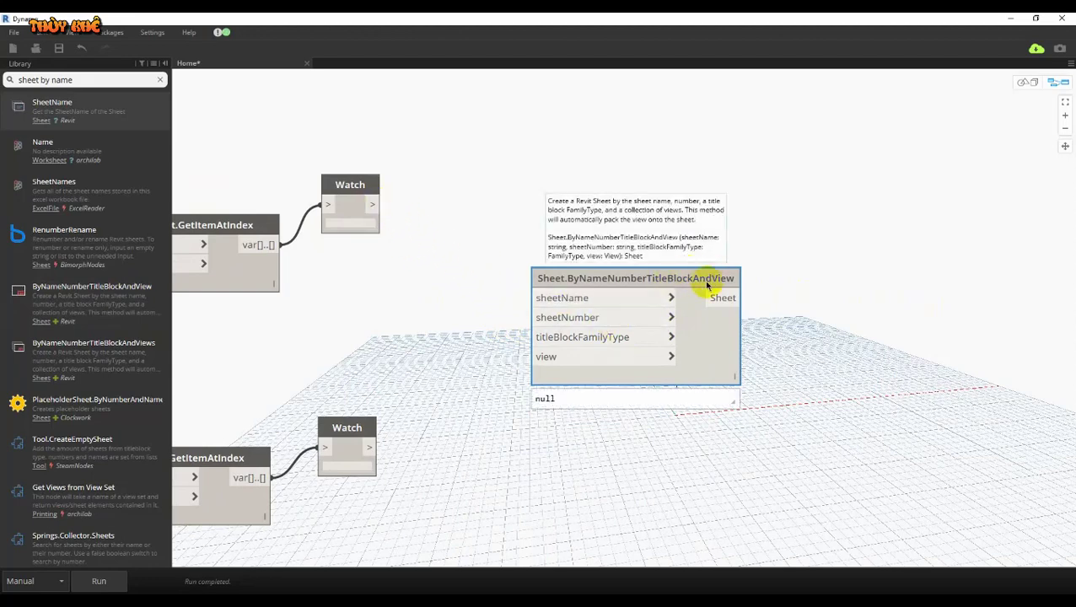
pyautogui.scroll(1, 391, 202)
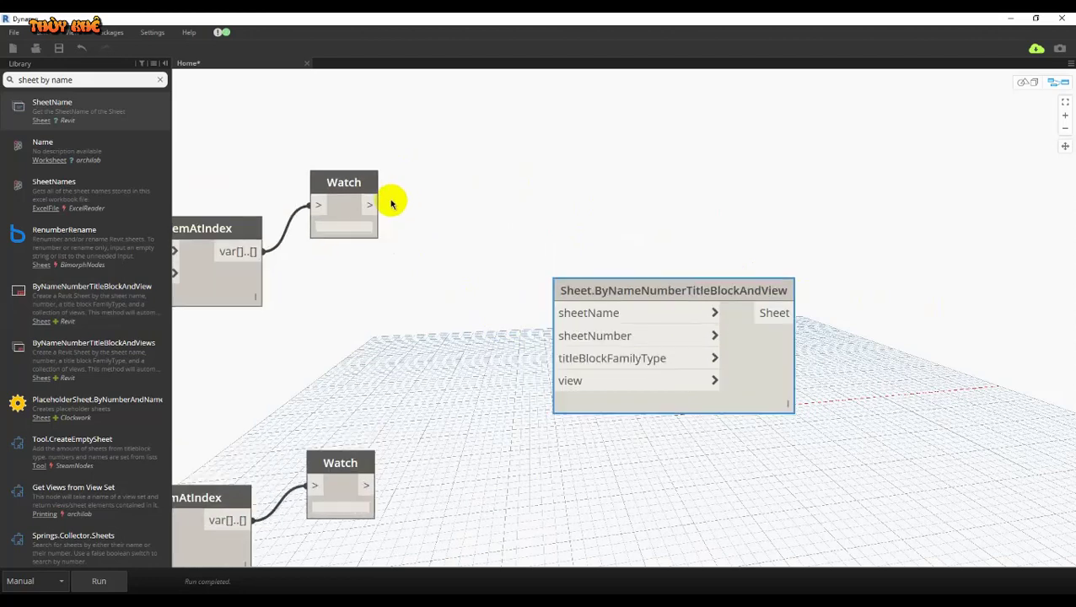
pyautogui.moveTo(490, 267); pyautogui.dragTo(725, 172, button='middle')
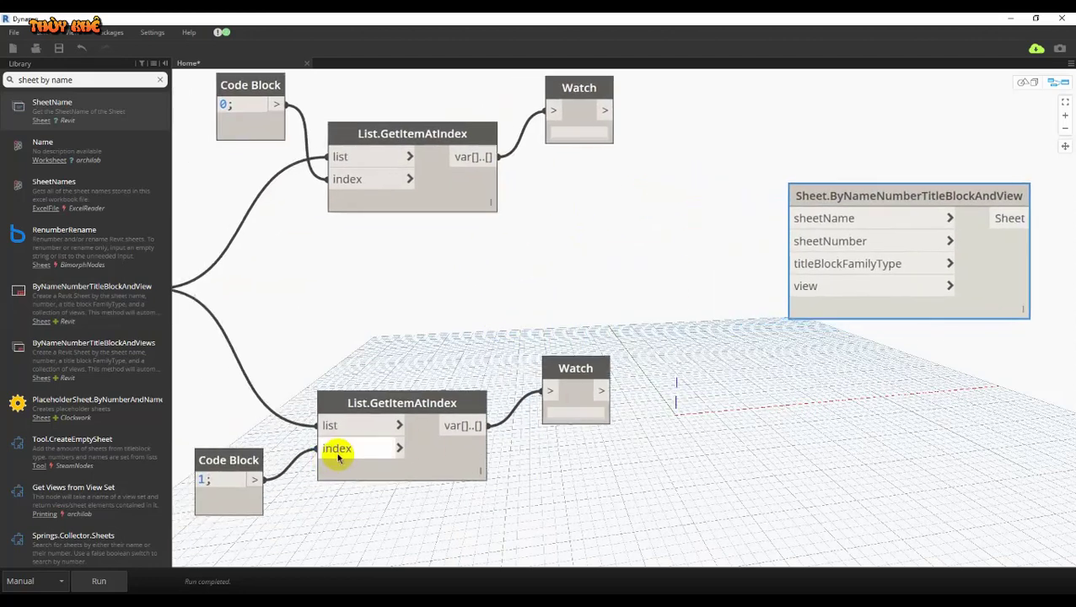
# Wire the lower Watch into sheetName and the upper Watch into sheetNumber
pyautogui.click(604, 395)
pyautogui.click(797, 218)
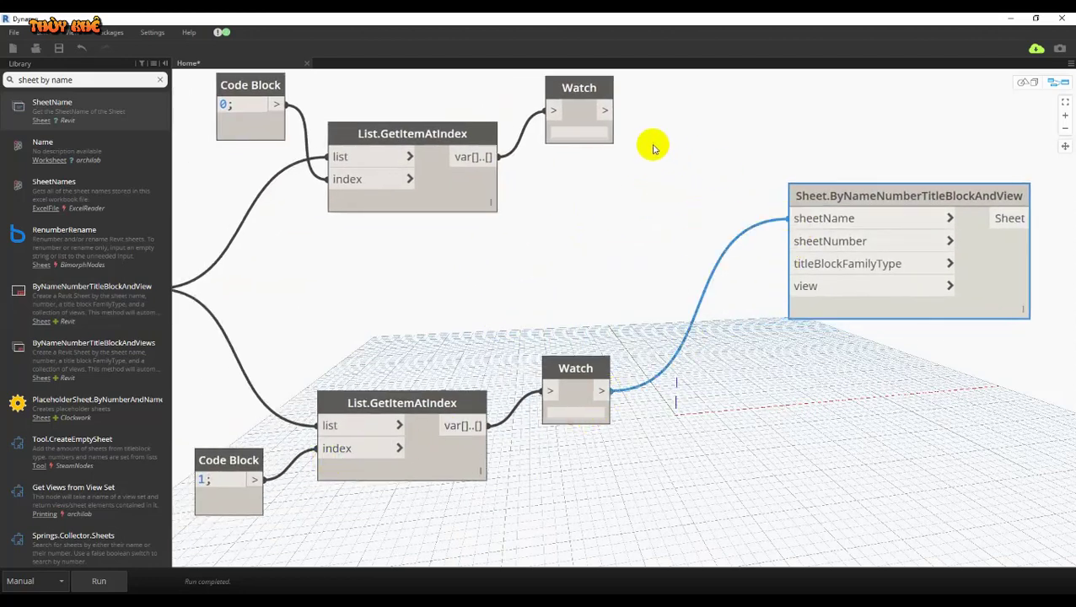
pyautogui.click(608, 108)
pyautogui.click(814, 241)
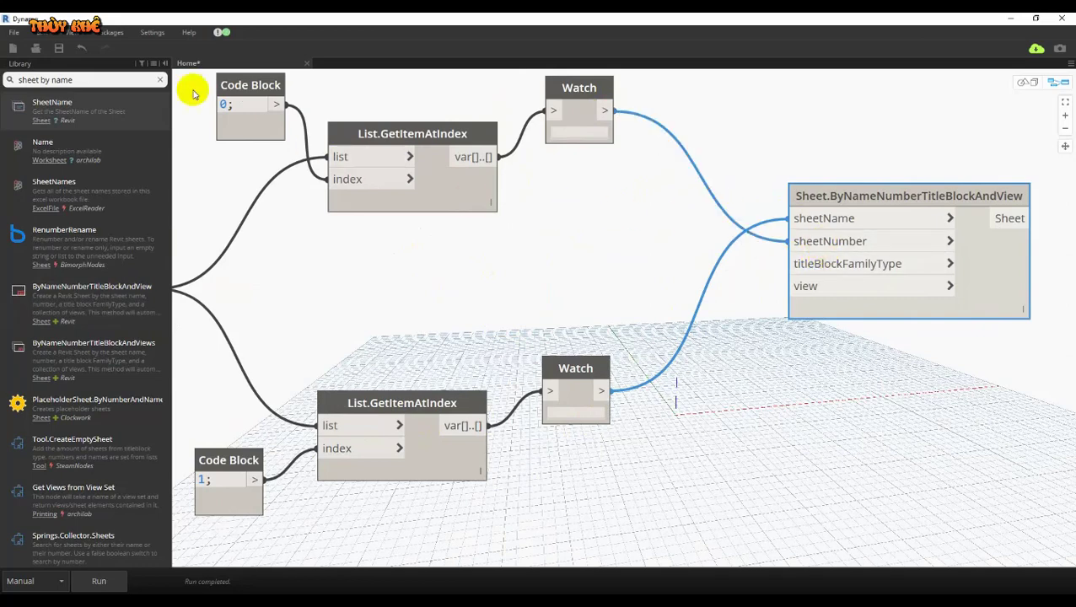
pyautogui.moveTo(96, 81); pyautogui.dragTo(7, 80)
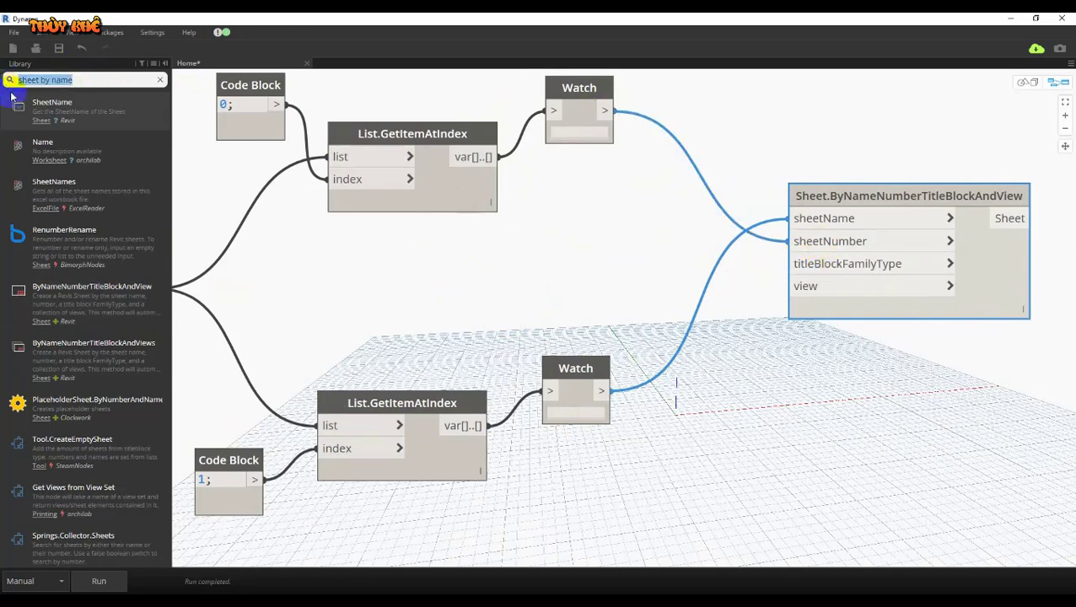
# Add a Family Types node set to the KHUNG TEN ZenA 2015 - Kien Truc title block
pyautogui.write('family')
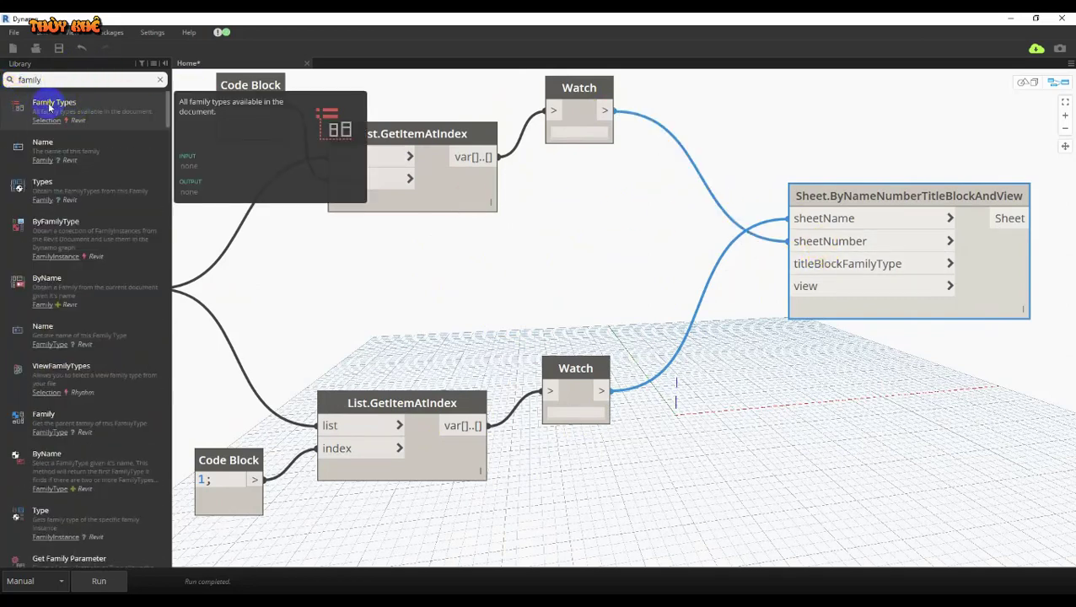
pyautogui.click(62, 106)
pyautogui.moveTo(588, 210); pyautogui.dragTo(508, 235)
pyautogui.click(524, 258)
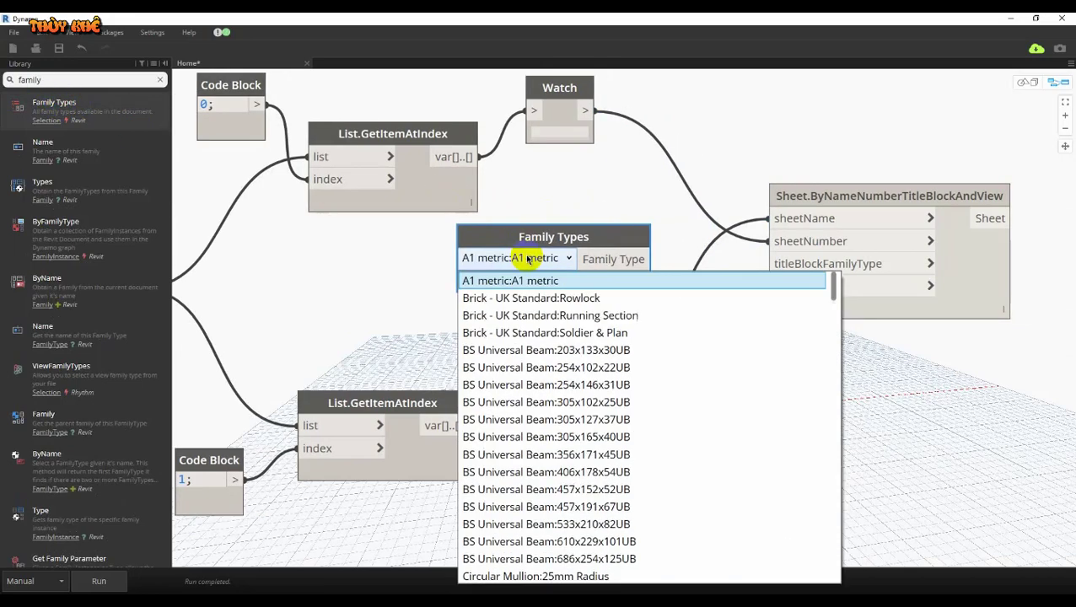
pyautogui.press('k')
pyautogui.scroll(-2, 641, 380)
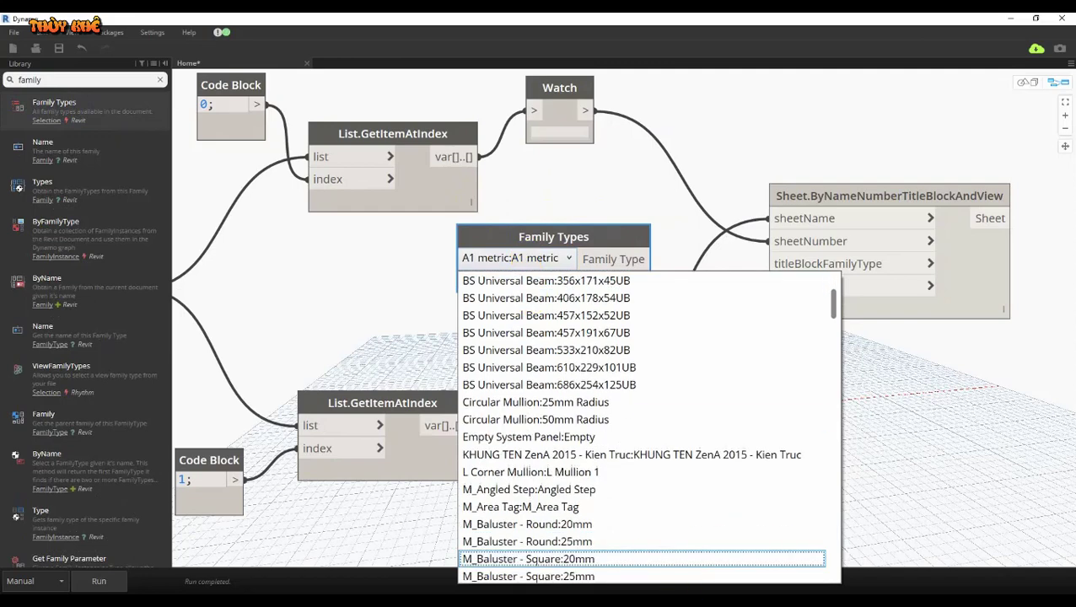
pyautogui.scroll(-2, 680, 360)
pyautogui.click(704, 331)
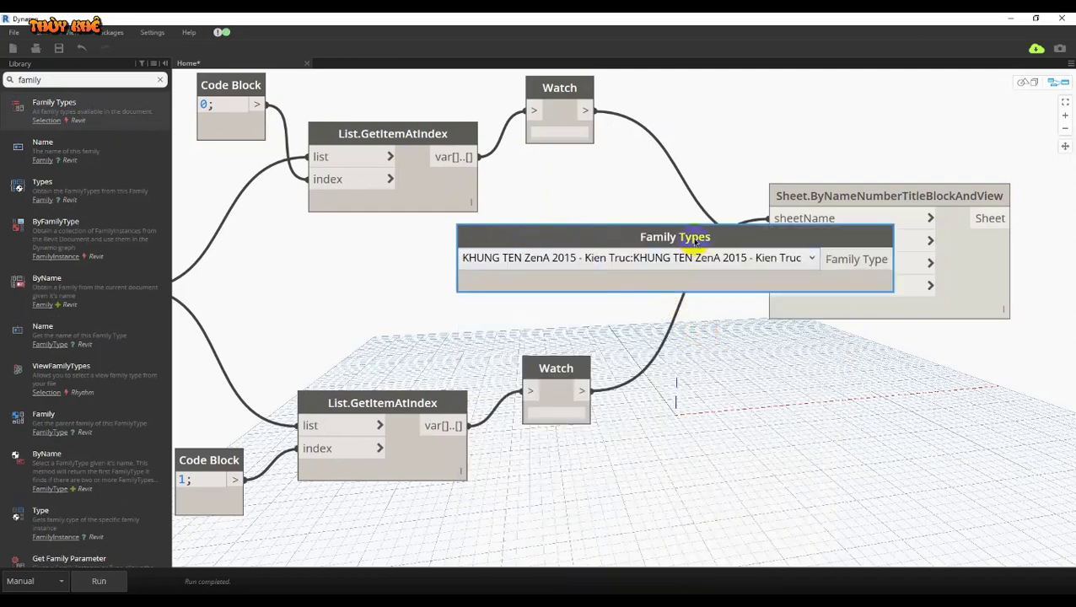
# Connect the Family Types output to the sheet node's titleBlockFamilyType input
pyautogui.moveTo(693, 241); pyautogui.dragTo(447, 253)
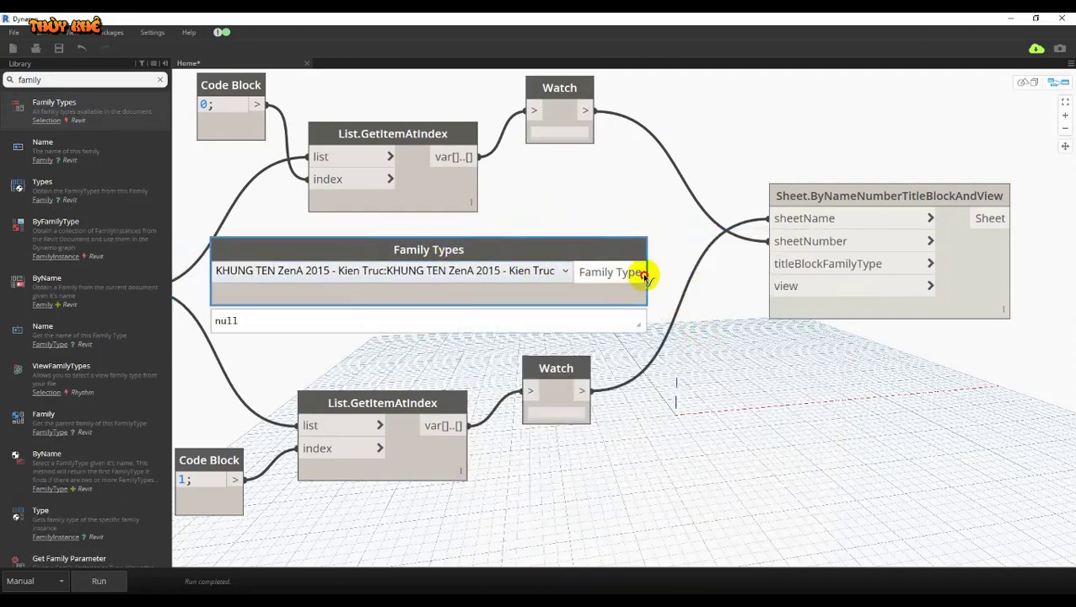
pyautogui.moveTo(624, 271); pyautogui.dragTo(788, 265)
pyautogui.moveTo(142, 80); pyautogui.dragTo(21, 79)
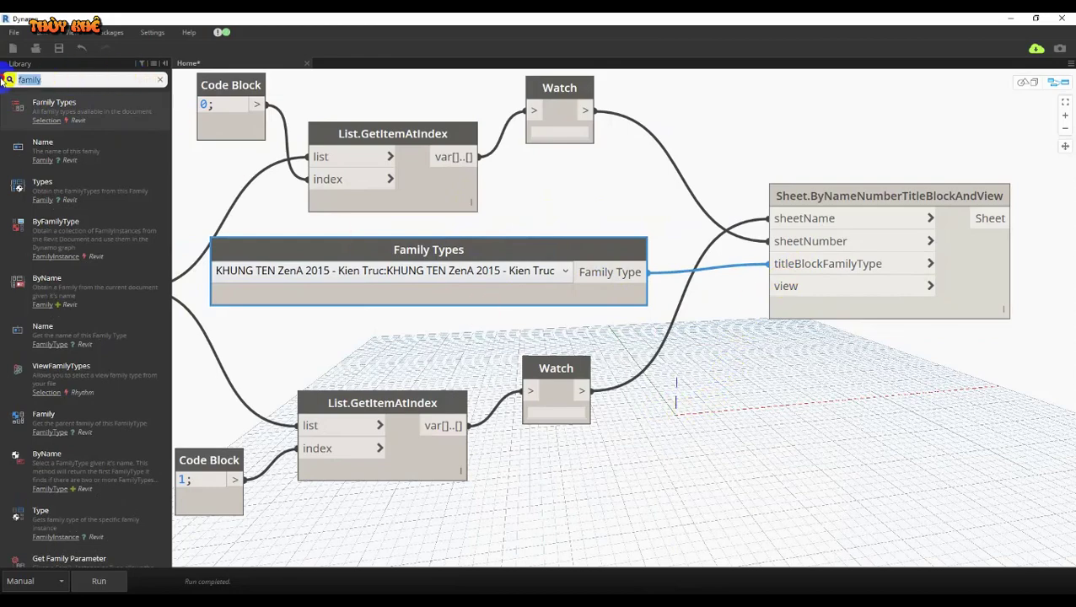
pyautogui.write('view')
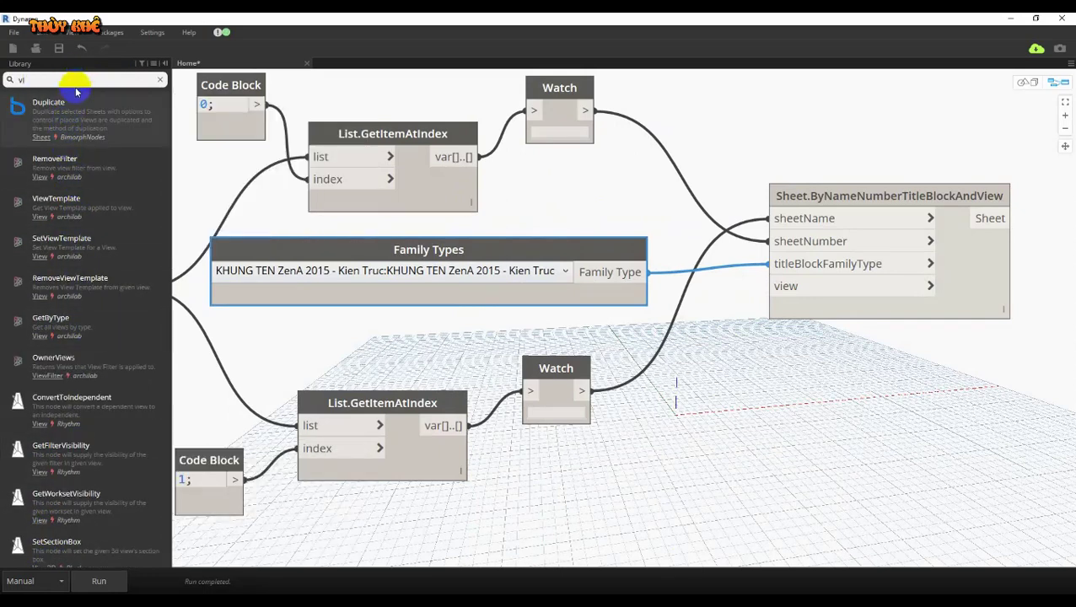
# Add a Views node with West selected and feed it into the sheet node's view input
pyautogui.write('s')
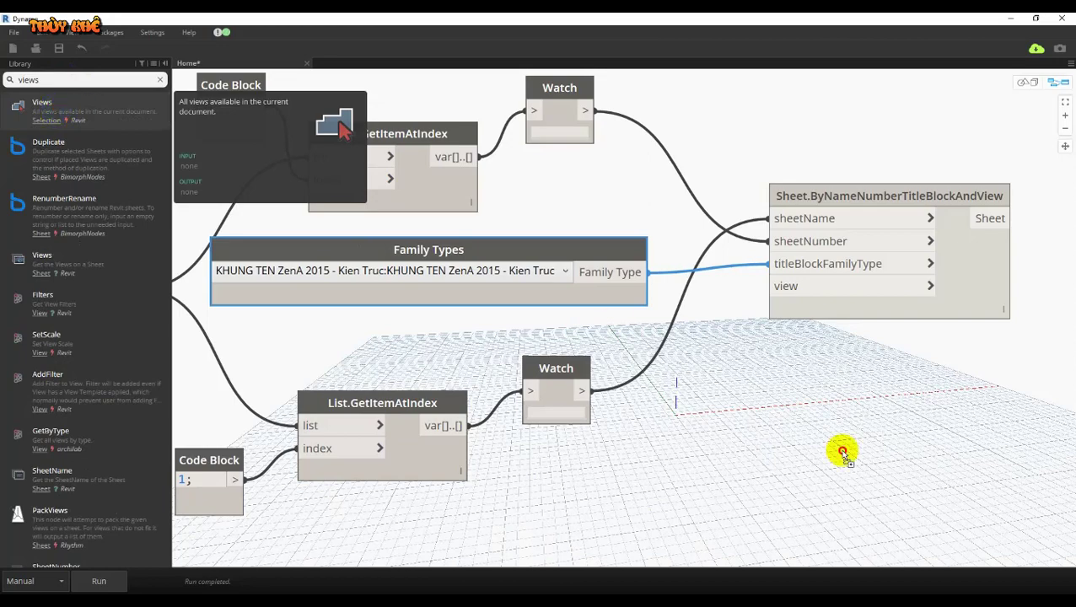
pyautogui.moveTo(725, 428)
pyautogui.mouseDown()
pyautogui.moveTo(750, 417)
pyautogui.moveTo(694, 440)
pyautogui.mouseUp()
pyautogui.click(692, 461)
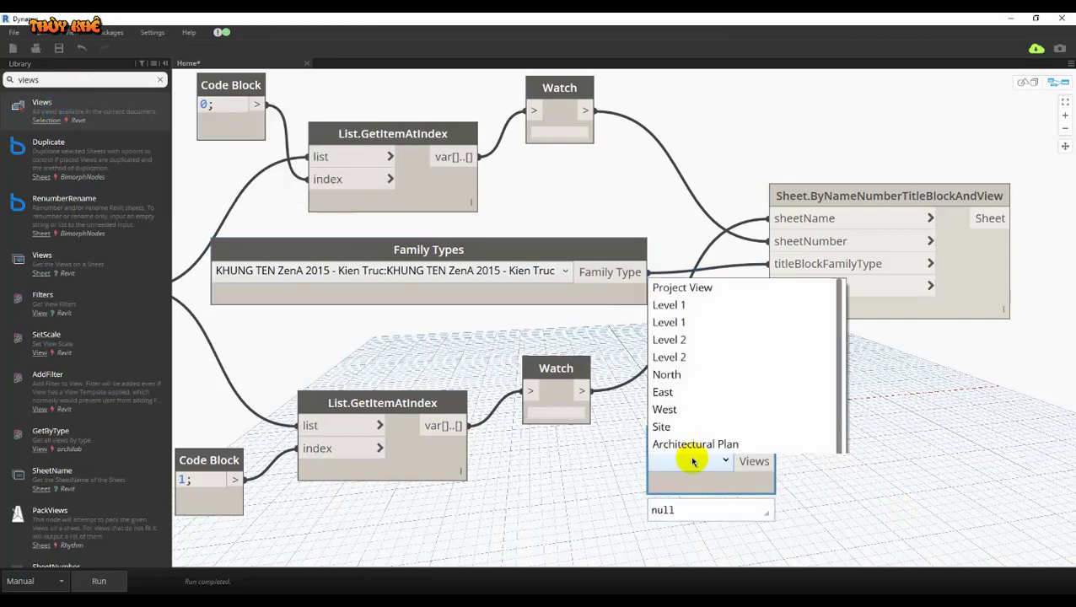
pyautogui.scroll(-3, 694, 355)
pyautogui.scroll(1, 683, 181)
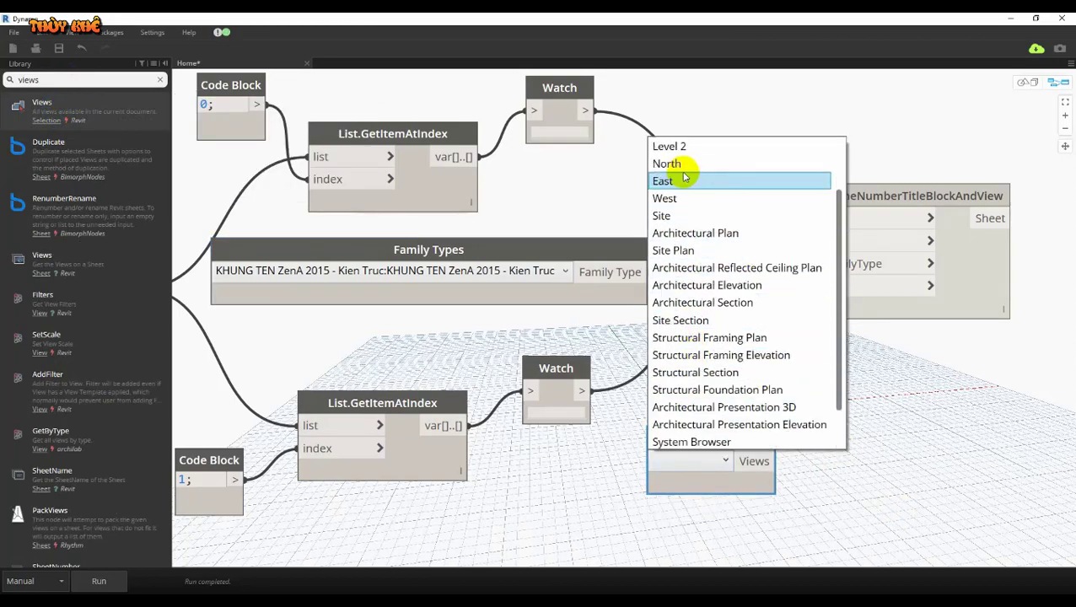
pyautogui.click(667, 198)
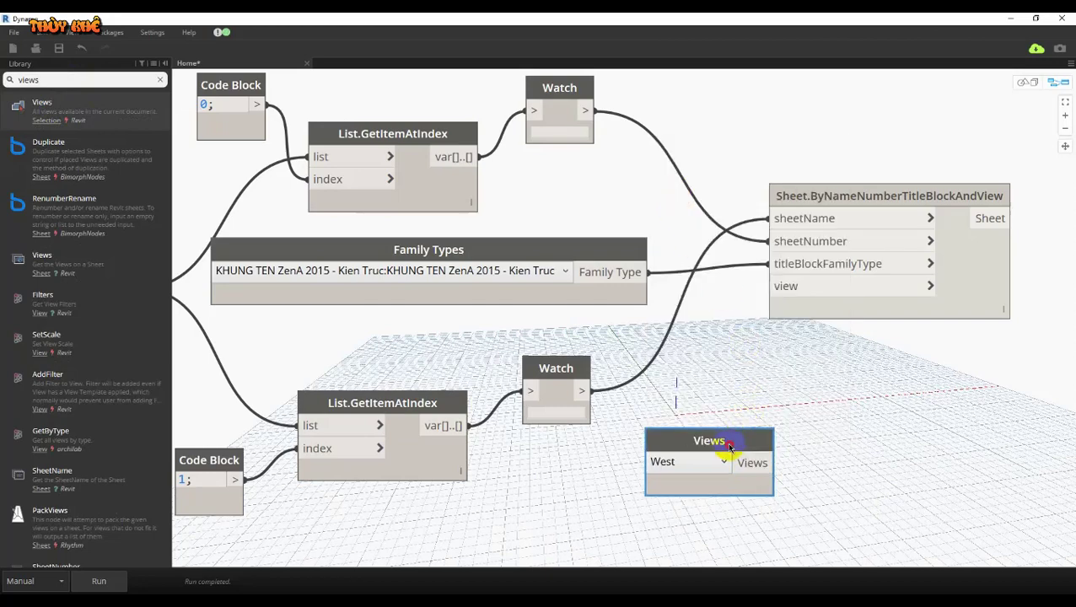
pyautogui.moveTo(767, 481)
pyautogui.mouseDown()
pyautogui.moveTo(731, 495)
pyautogui.moveTo(769, 286)
pyautogui.mouseUp()
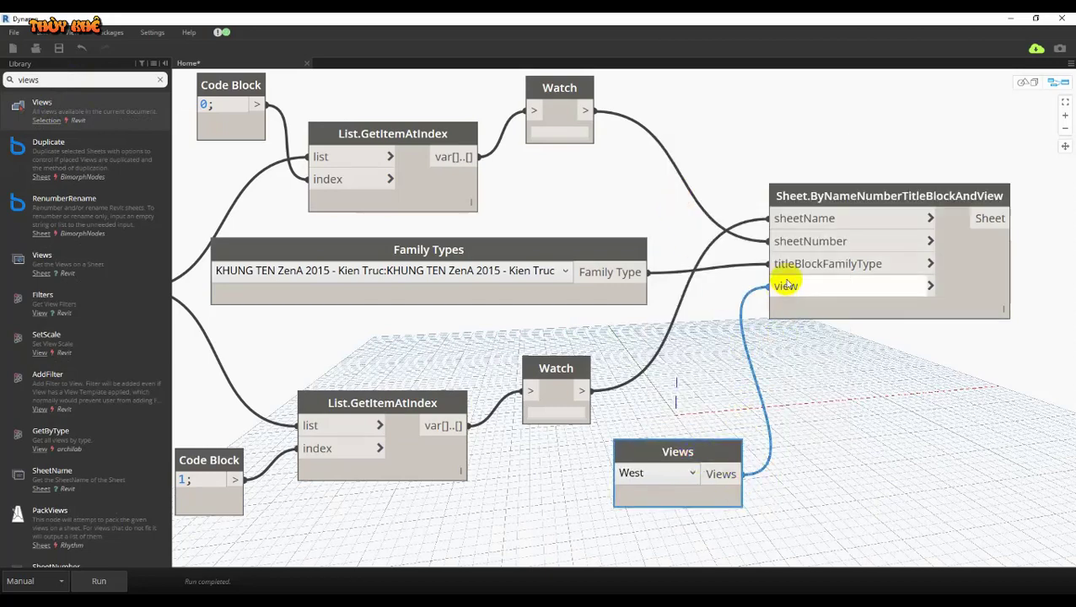
pyautogui.scroll(-5, 763, 283)
pyautogui.scroll(-2, 827, 287)
pyautogui.scroll(1, 827, 287)
pyautogui.scroll(1, 785, 308)
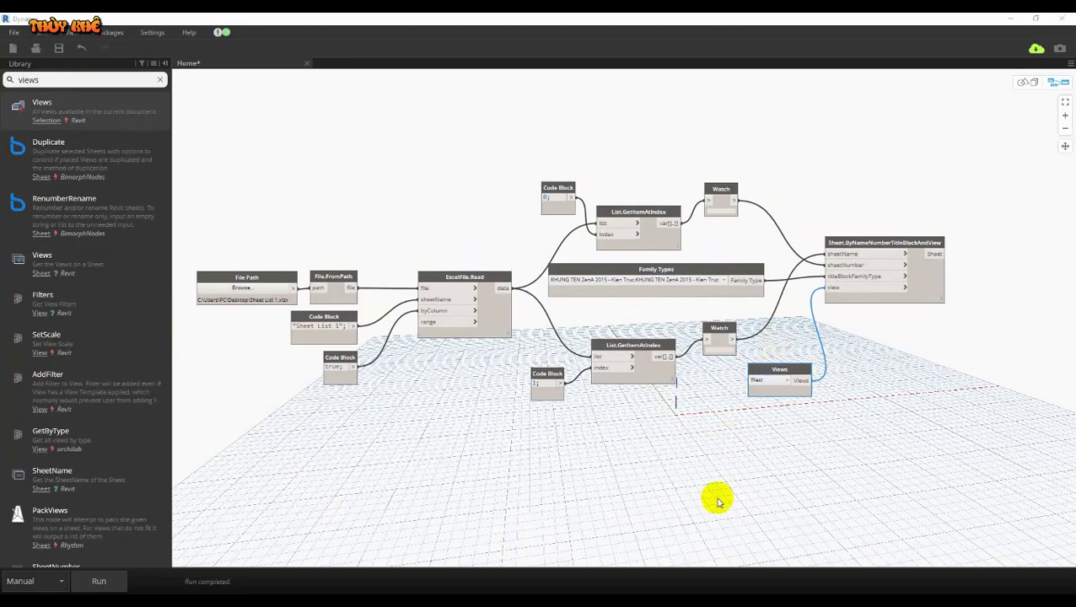
# Save the graph as x2.dyn and run it to create the sheets
pyautogui.hotkey('ctrl', 's')
pyautogui.press('Escape')
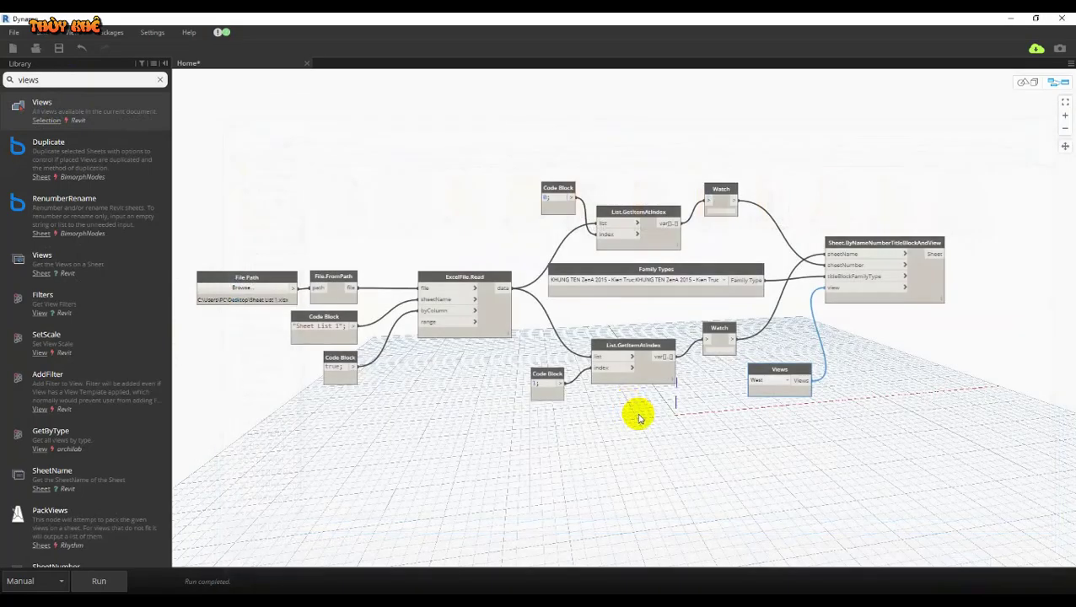
pyautogui.moveTo(624, 341); pyautogui.dragTo(634, 360, button='middle')
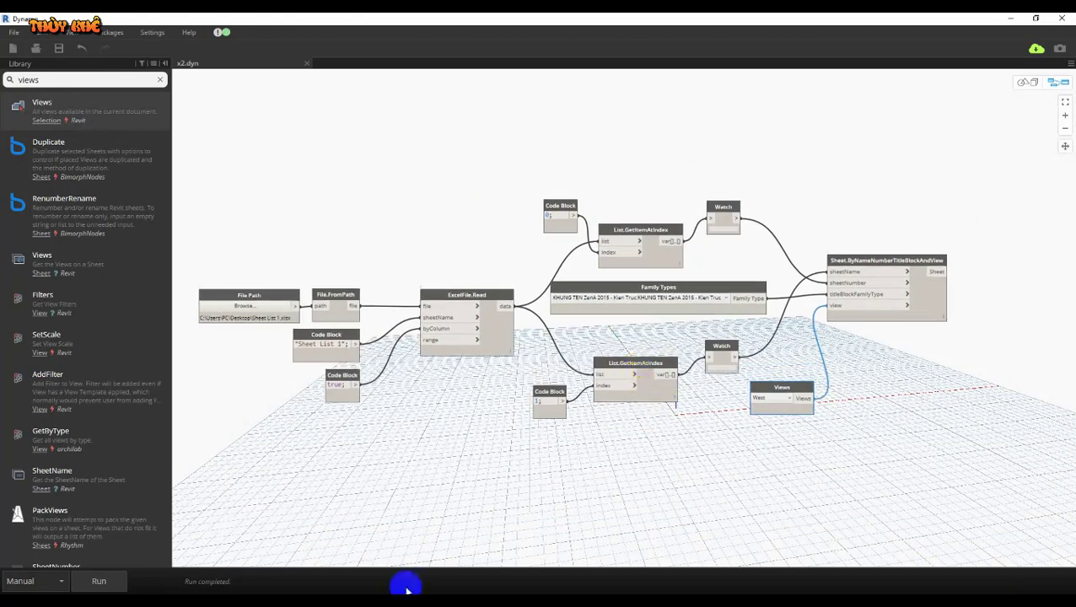
pyautogui.click(121, 588)
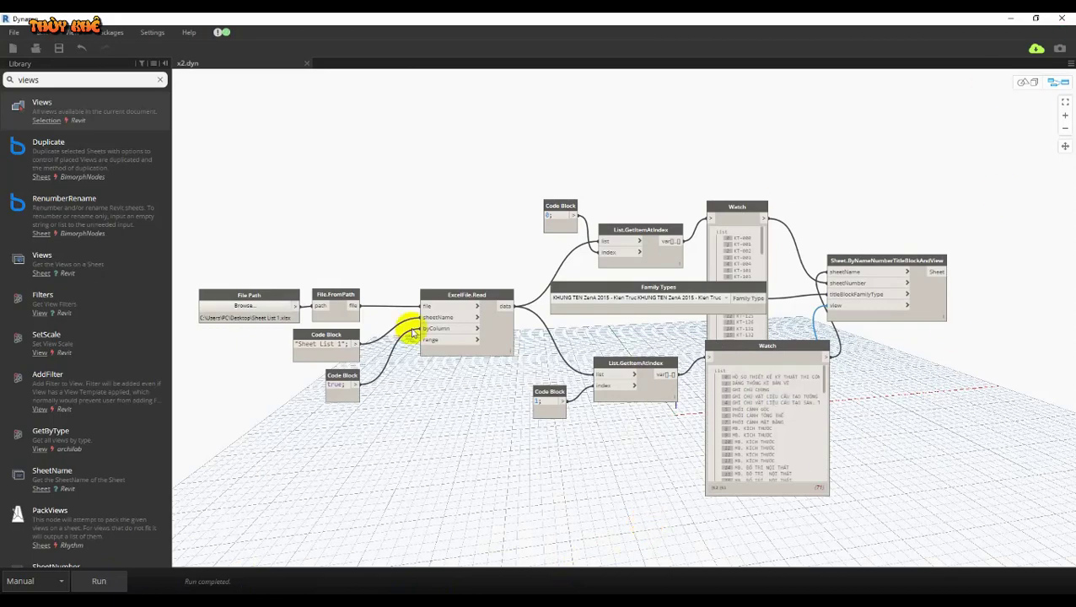
# Close Dynamo and review the new KT sheets under Sheets (all) in the Project Browser
pyautogui.click(1010, 23)
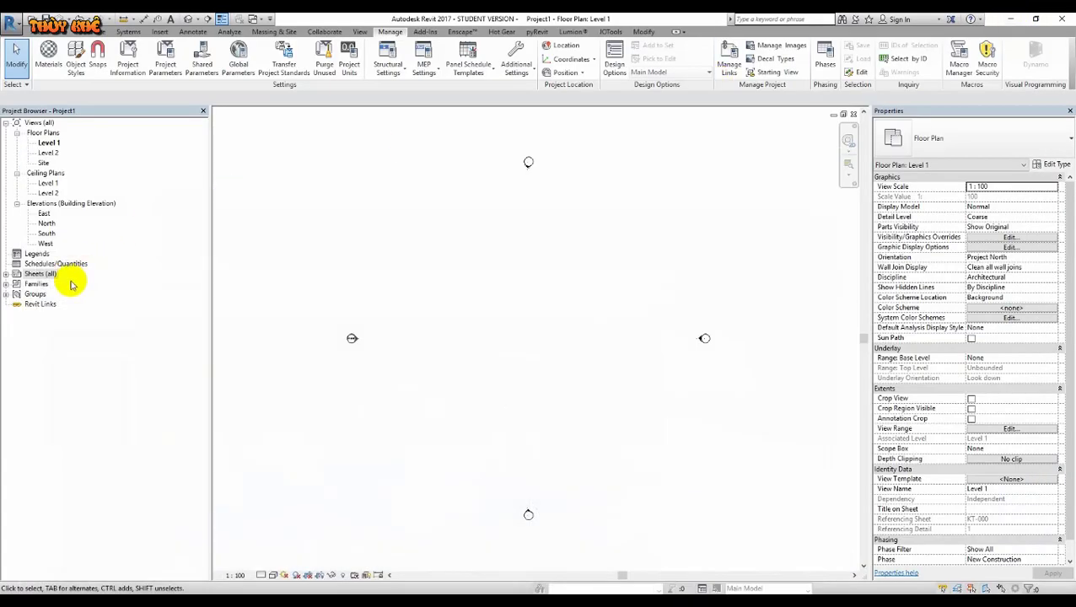
pyautogui.click(7, 272)
pyautogui.click(59, 192)
pyautogui.scroll(-2, 89, 241)
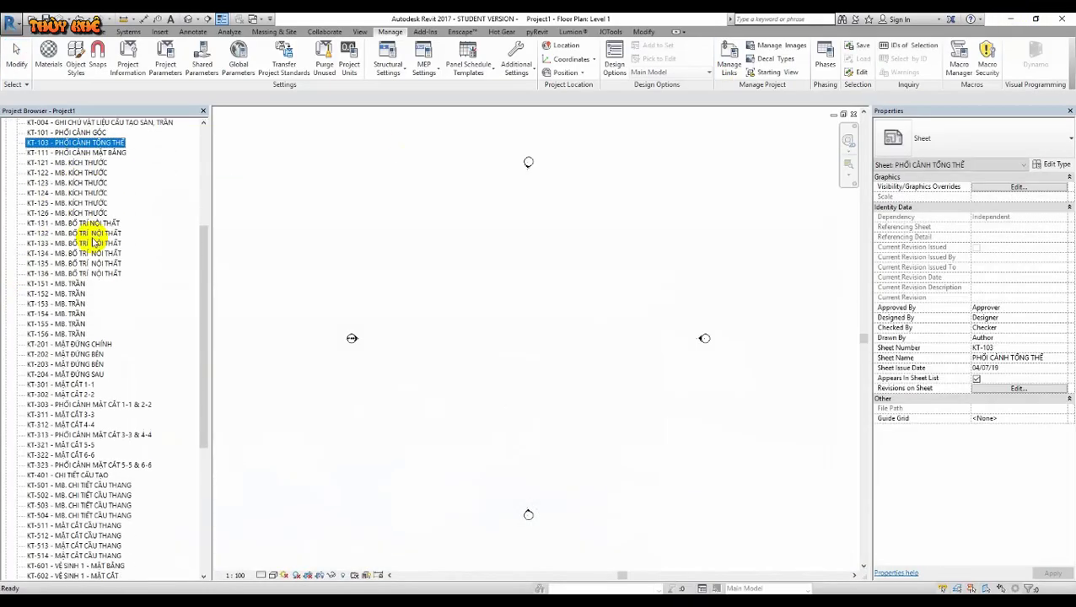
pyautogui.scroll(-3, 125, 371)
pyautogui.scroll(-3, 139, 408)
pyautogui.scroll(-3, 139, 455)
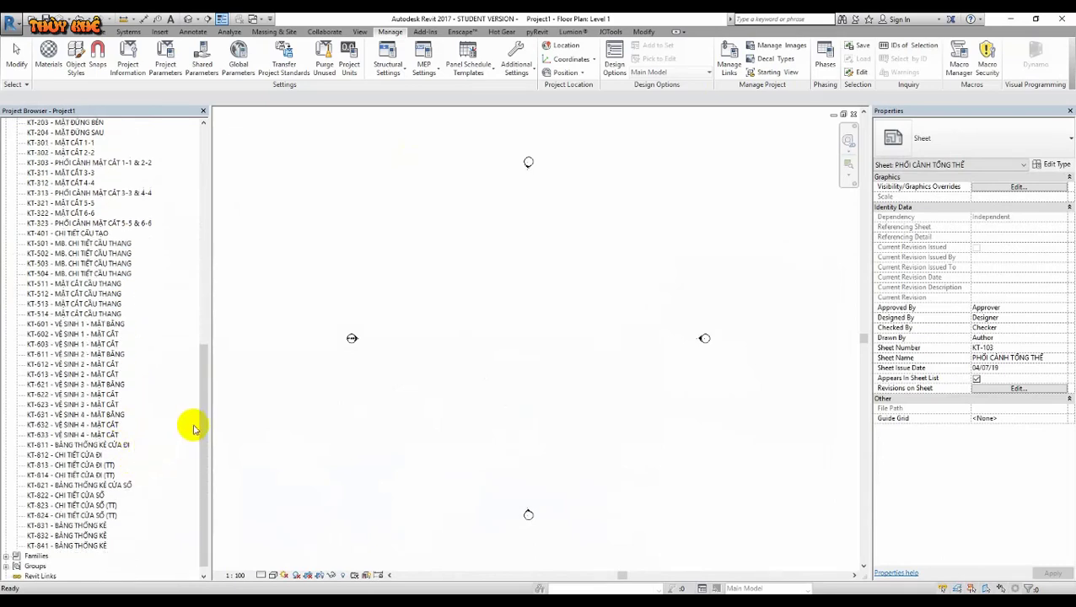
pyautogui.moveTo(203, 426); pyautogui.dragTo(201, 232)
# Open sheet KT-000 and delete the West viewport placed on it
pyautogui.click(128, 204)
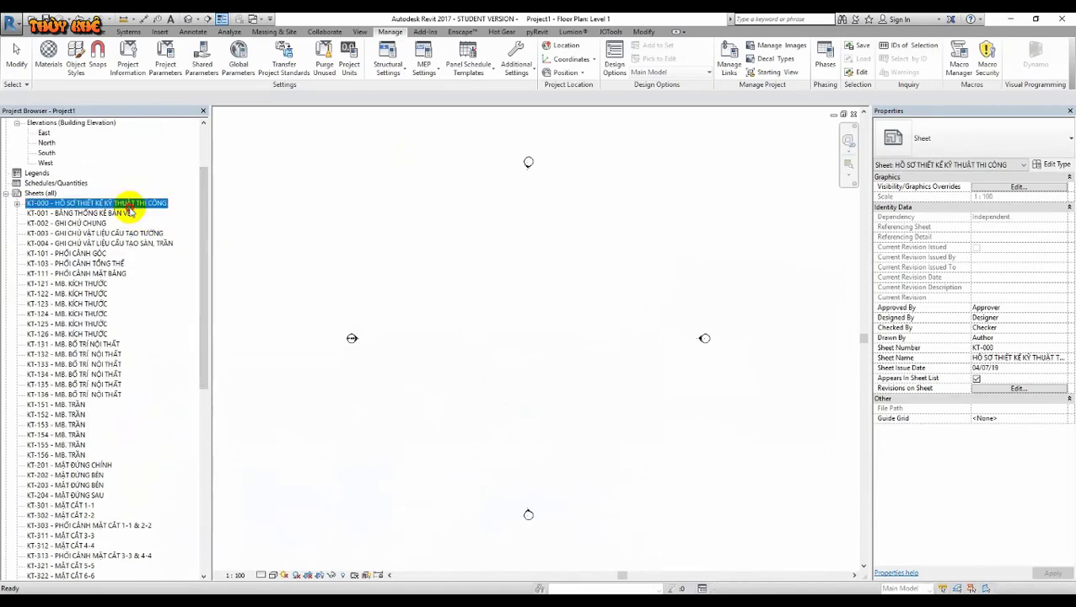
pyautogui.doubleClick(127, 204)
pyautogui.click(453, 483)
pyautogui.press('Delete')
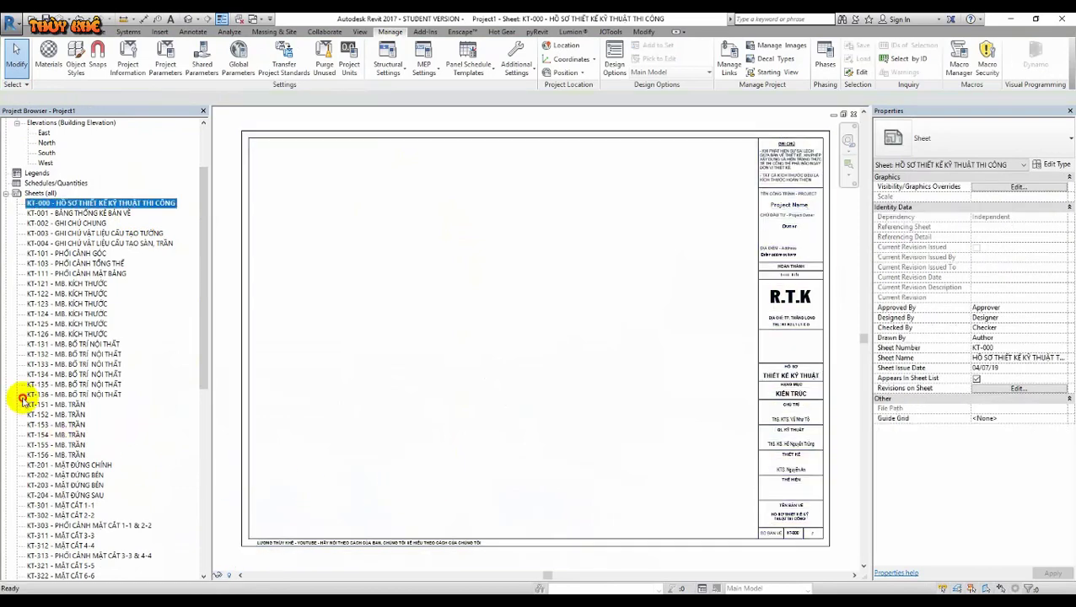
pyautogui.click(46, 404)
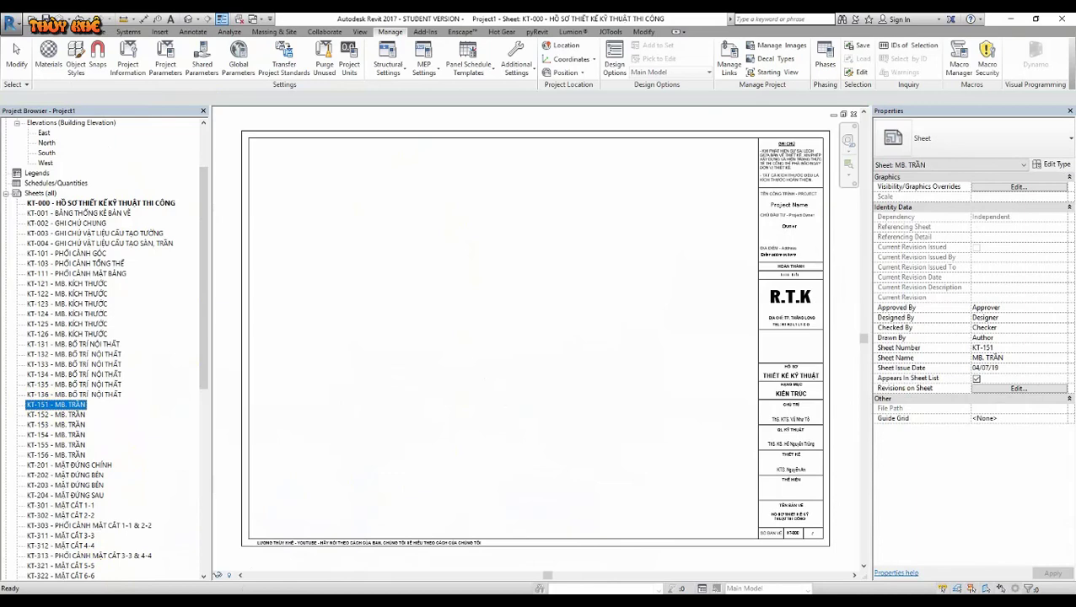
pyautogui.click(326, 405)
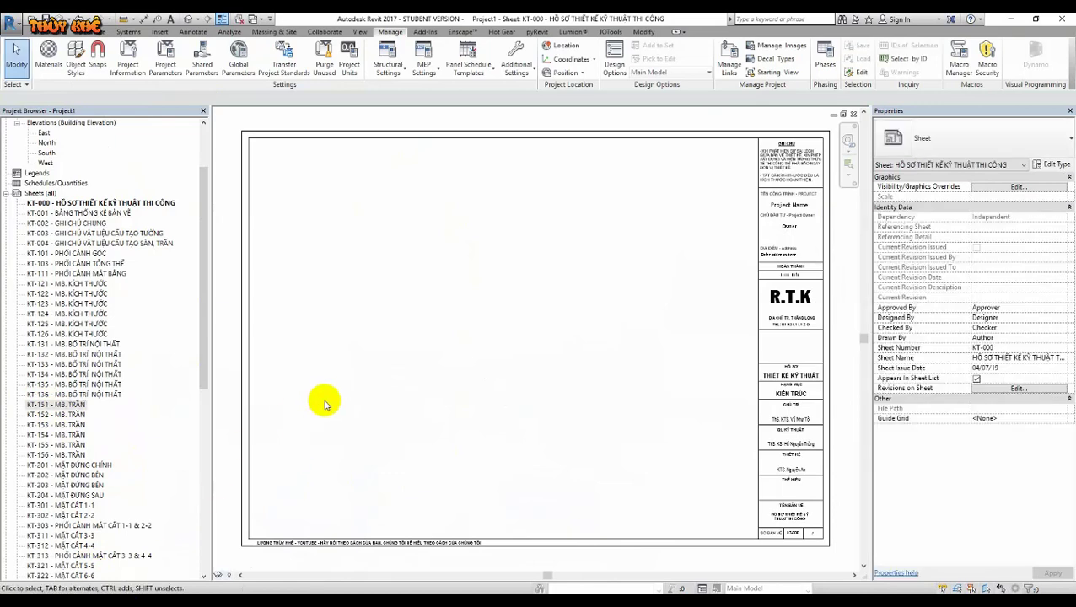